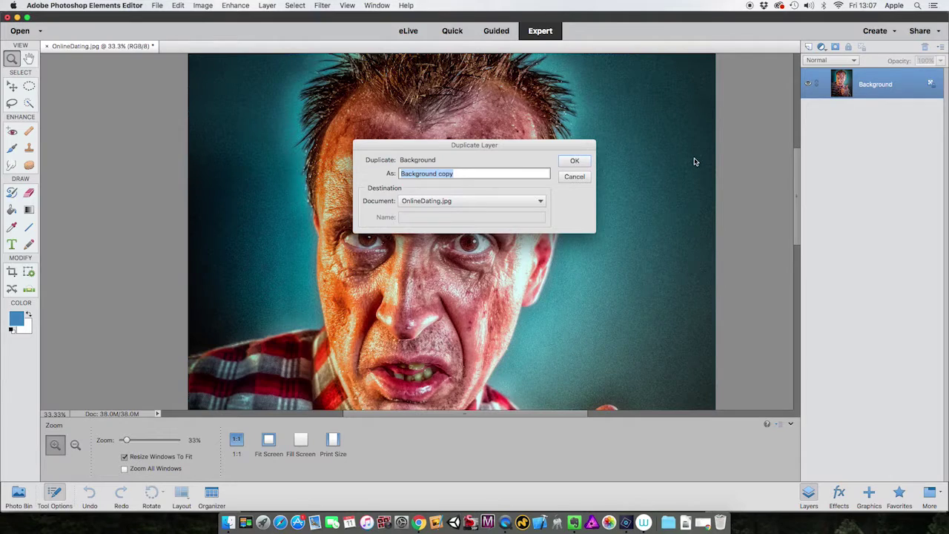
Name the duplicate of the background layer "beauty shot" and create it
{"action": "type", "text": "beauty shot"}
{"action": "key", "text": "Return"}
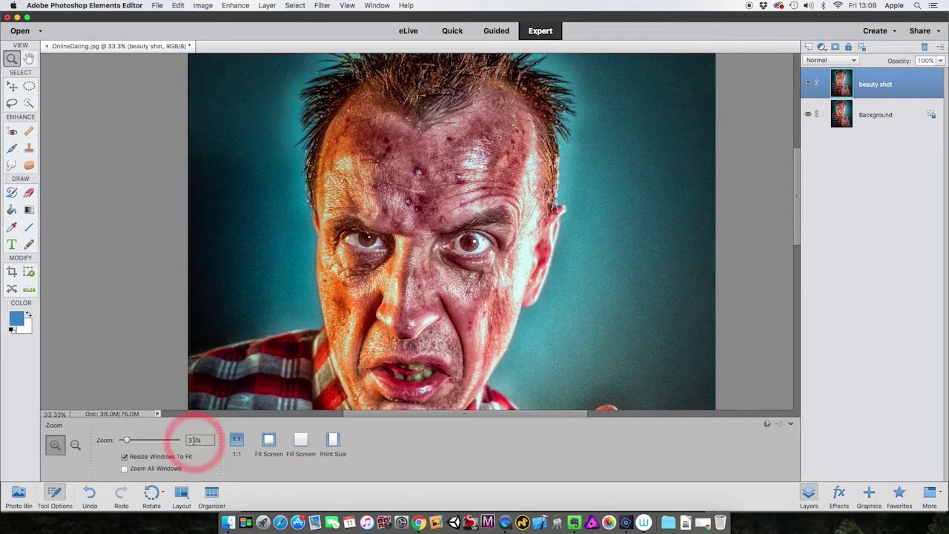
Activate the Spot Healing Brush for retouching the skin blemishes on the man's forehead
{"action": "double_click", "coordinate": [12, 59]}
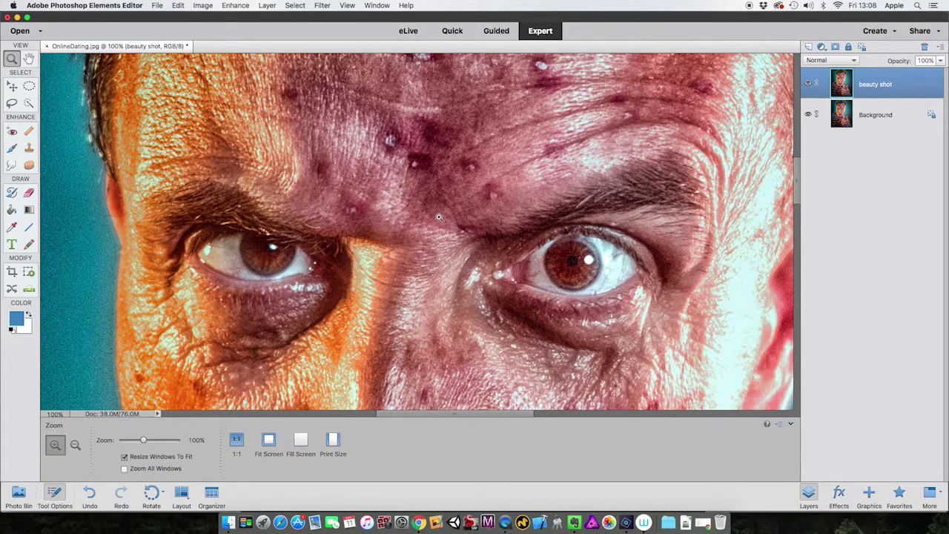
{"action": "key", "text": "space"}
{"action": "scroll", "coordinate": [445, 200], "scroll_direction": "up", "scroll_amount": 5}
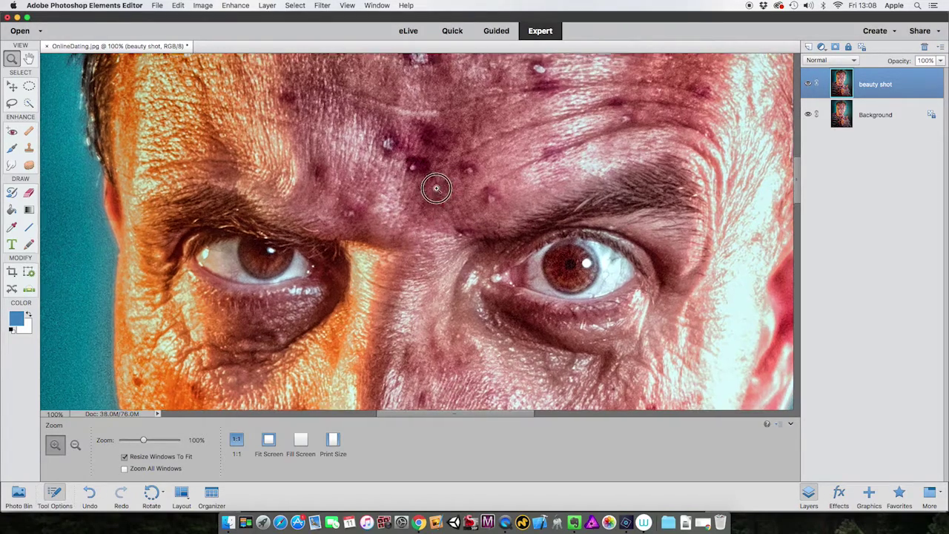
{"action": "scroll", "coordinate": [475, 207], "scroll_direction": "up", "scroll_amount": 8}
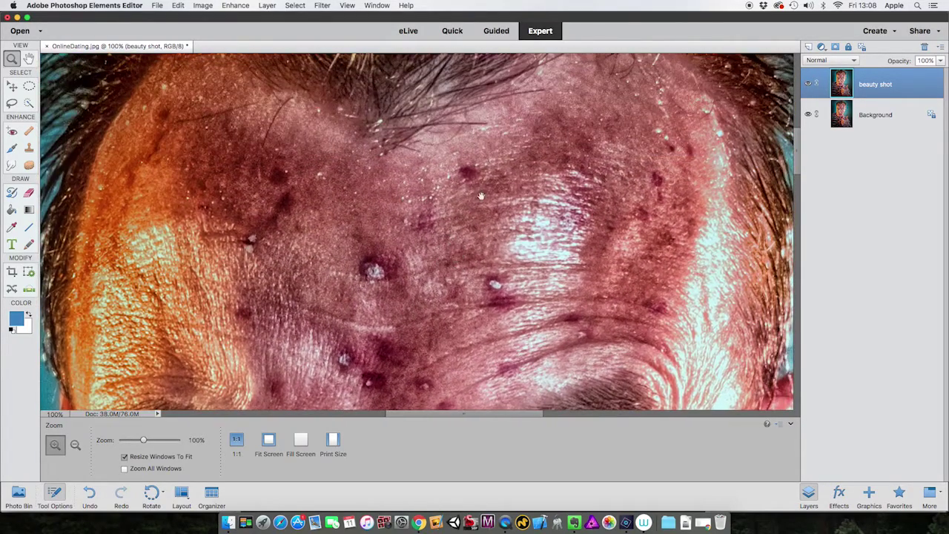
{"action": "scroll", "coordinate": [601, 238], "scroll_direction": "down", "scroll_amount": 5}
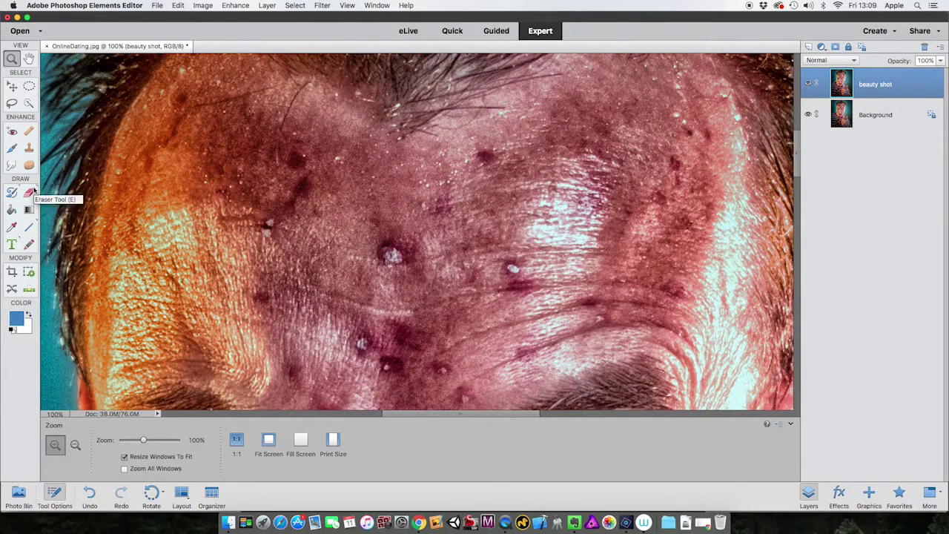
{"action": "left_click", "coordinate": [16, 126]}
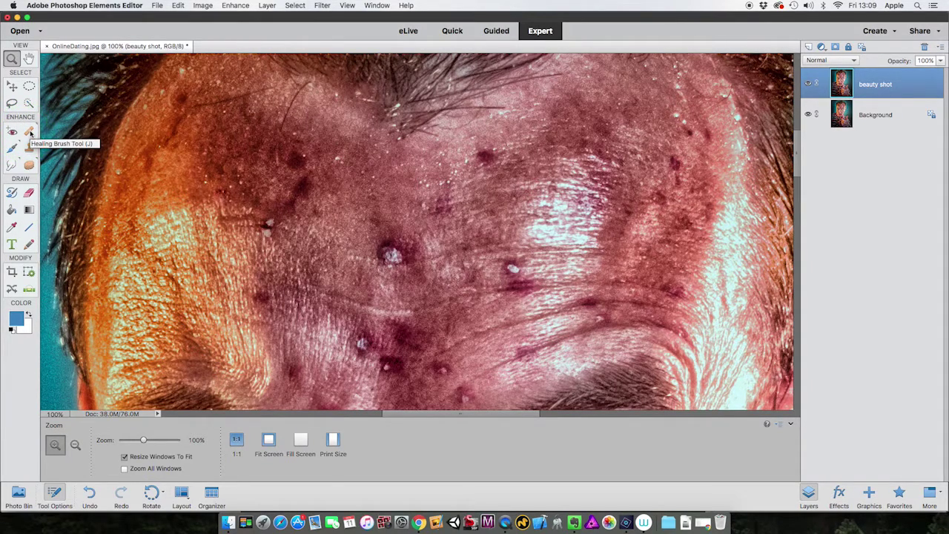
{"action": "left_click", "coordinate": [29, 132]}
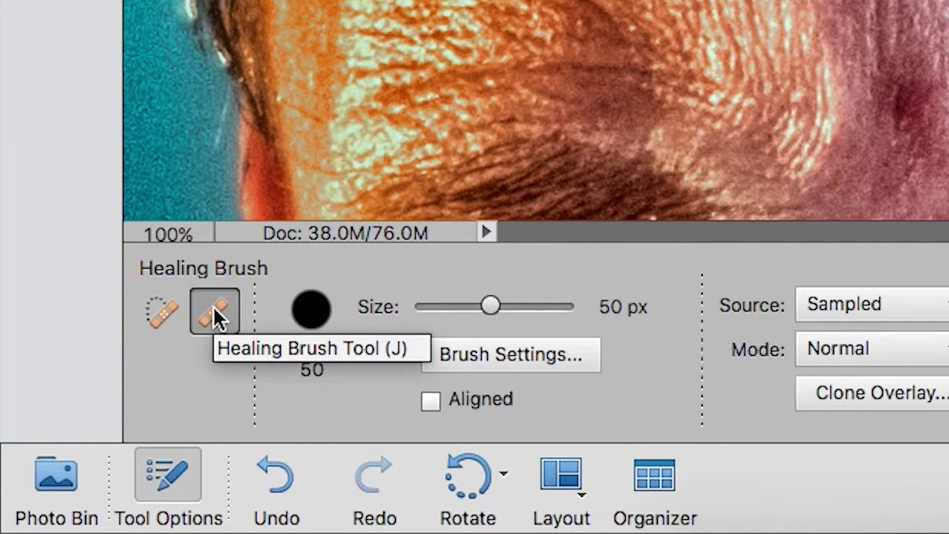
{"action": "left_click", "coordinate": [162, 307]}
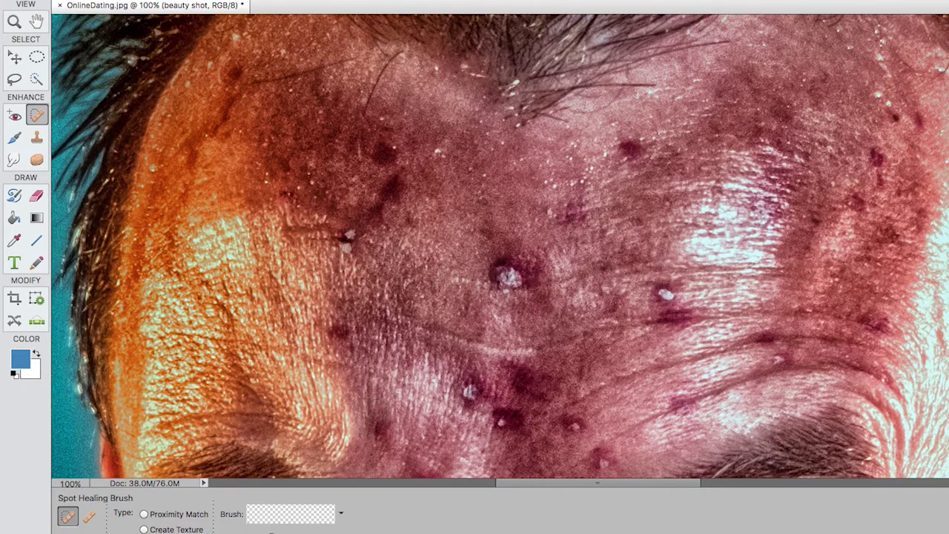
Load the Default Brushes set and choose the soft round 21 px brush for spot healing
{"action": "left_click", "coordinate": [341, 514]}
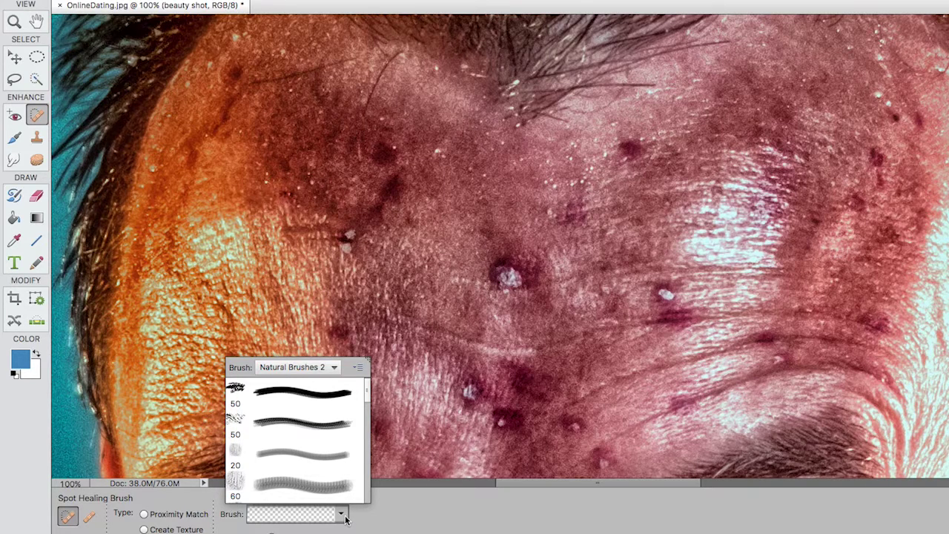
{"action": "left_click", "coordinate": [334, 367]}
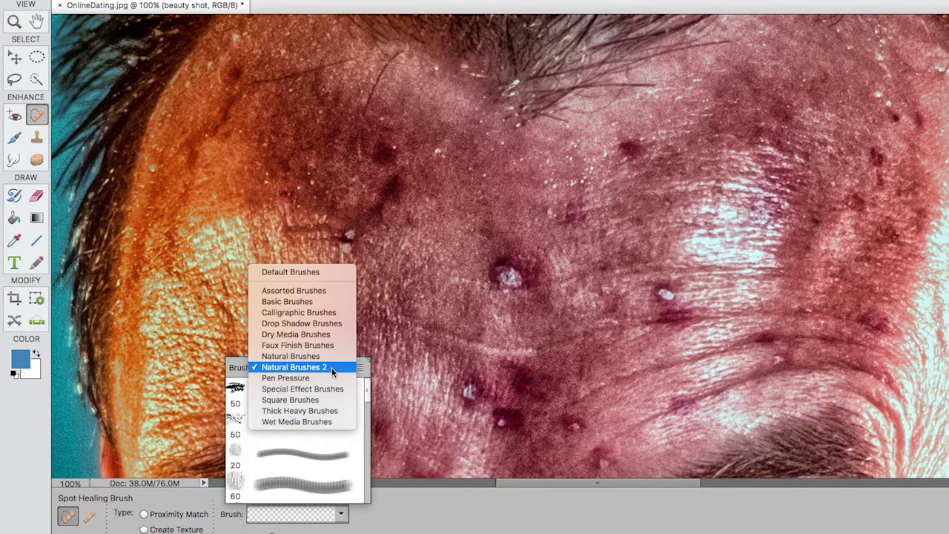
{"action": "left_click", "coordinate": [320, 275]}
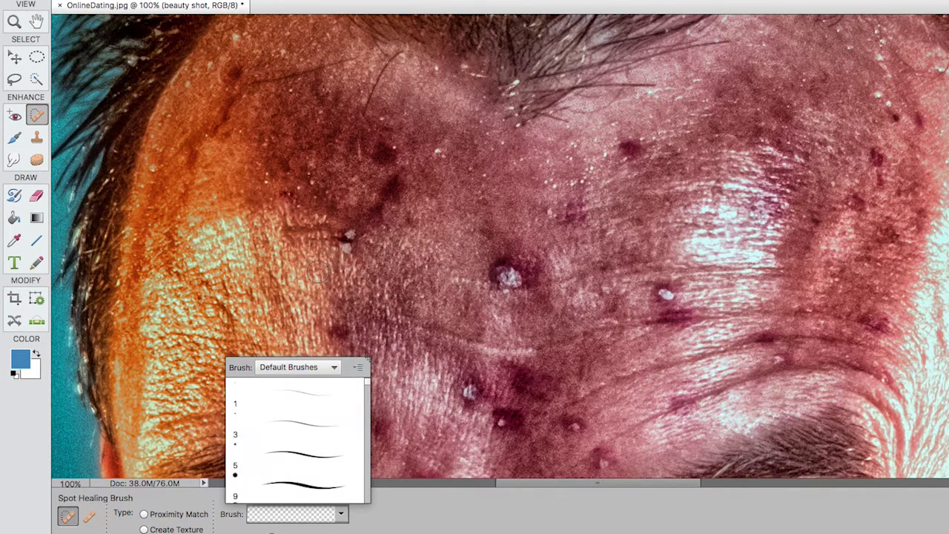
{"action": "left_click", "coordinate": [368, 384]}
{"action": "left_click_drag", "start_coordinate": [368, 383], "coordinate": [370, 402]}
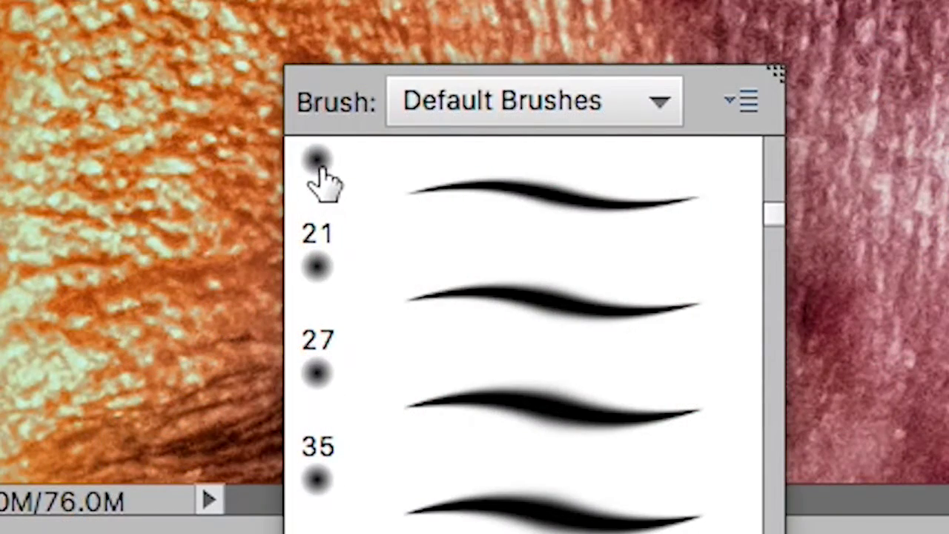
{"action": "left_click", "coordinate": [570, 197]}
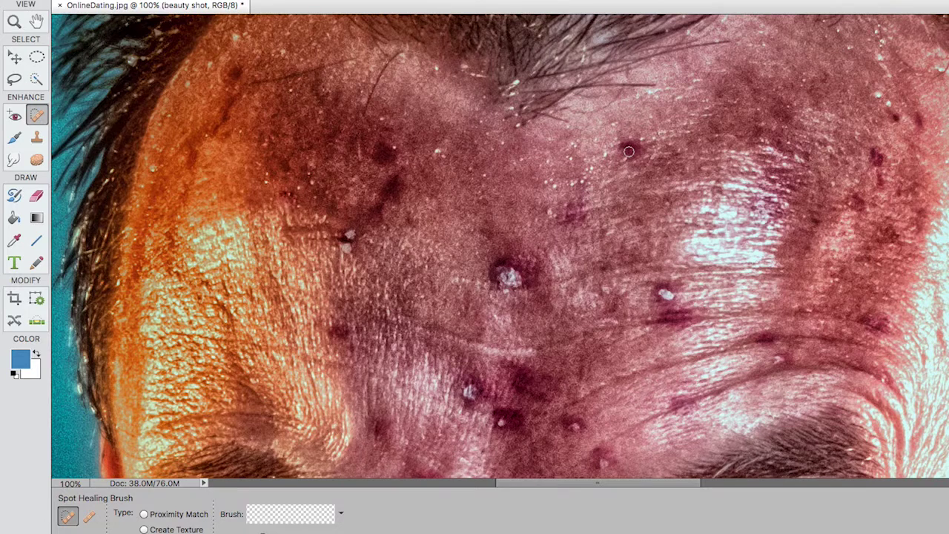
Adjust the healing brush size until its circle is slightly larger than the dark spot below the hairline
{"action": "left_click", "coordinate": [629, 150]}
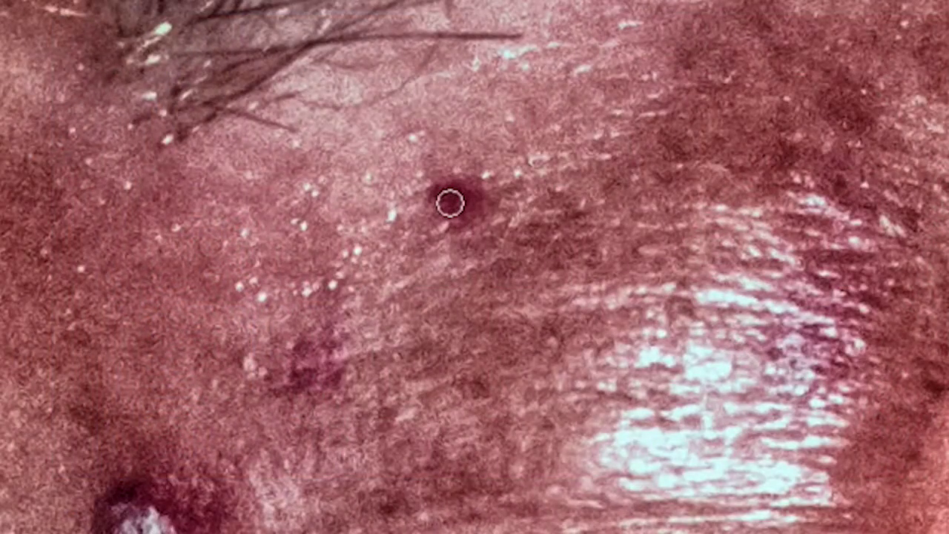
{"action": "key", "text": "bracketright"}
{"action": "key", "text": "bracketright"}
{"action": "key", "text": "bracketright"}
{"action": "key", "text": "bracketright"}
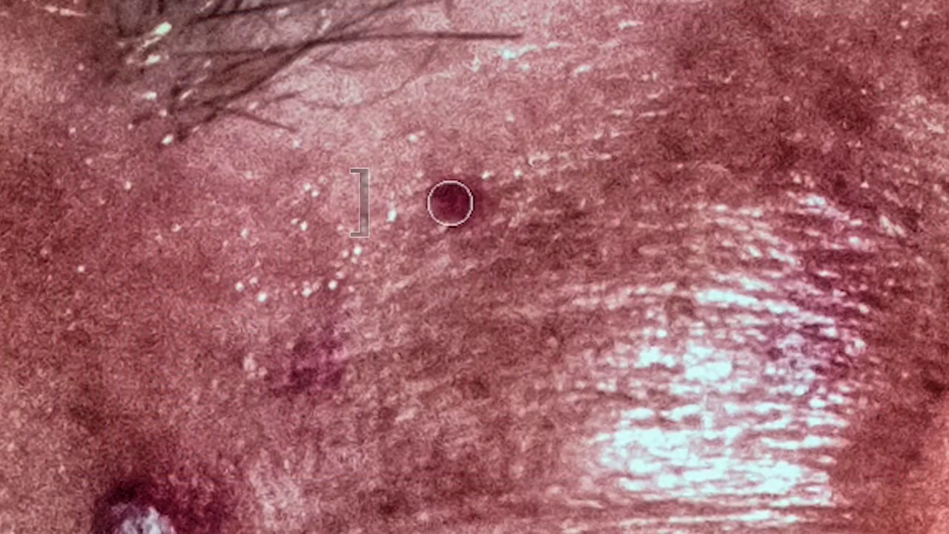
{"action": "key", "text": "bracketright"}
{"action": "key", "text": "bracketright"}
{"action": "key", "text": "bracketright"}
{"action": "key", "text": "bracketright"}
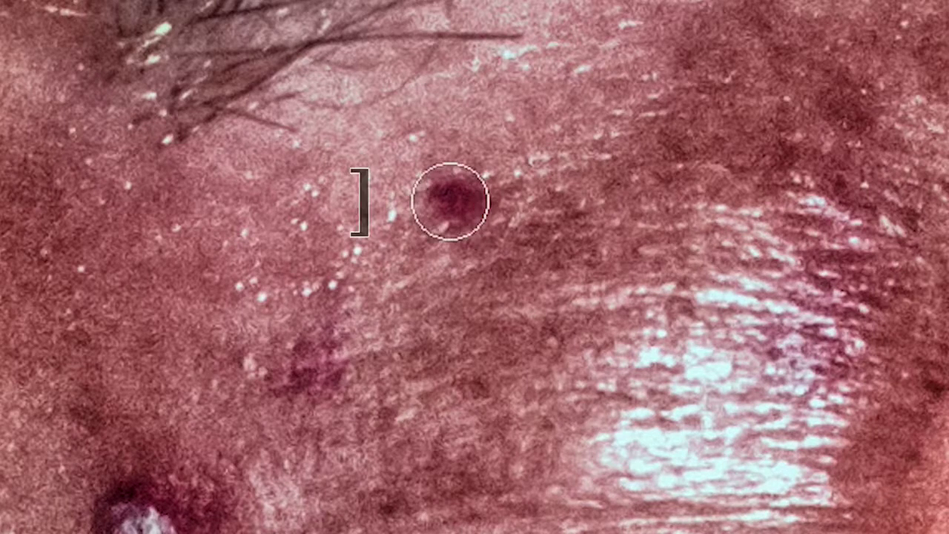
{"action": "key", "text": "bracketright"}
{"action": "key", "text": "bracketleft"}
{"action": "key", "text": "bracketleft"}
{"action": "key", "text": "bracketleft"}
{"action": "key", "text": "bracketleft"}
{"action": "key", "text": "bracketleft"}
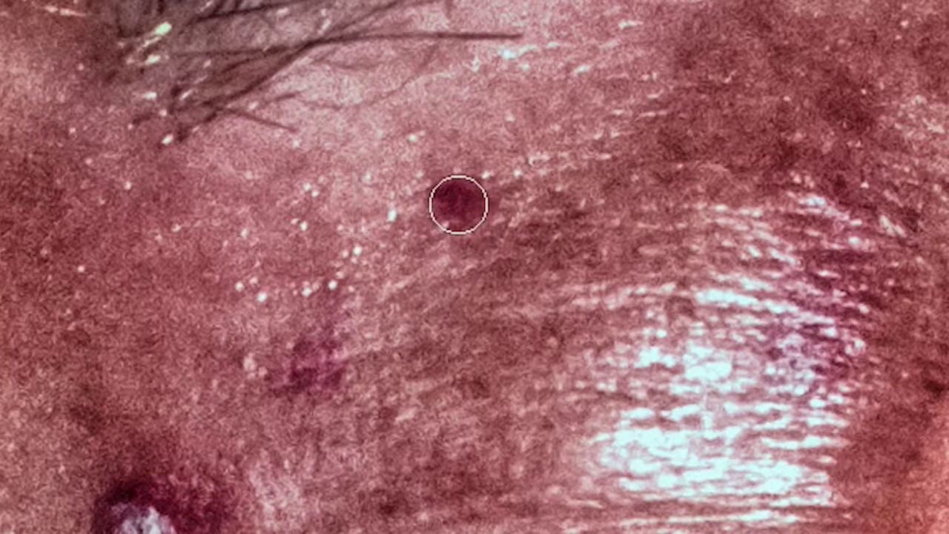
{"action": "key", "text": "bracketleft"}
{"action": "key", "text": "bracketleft"}
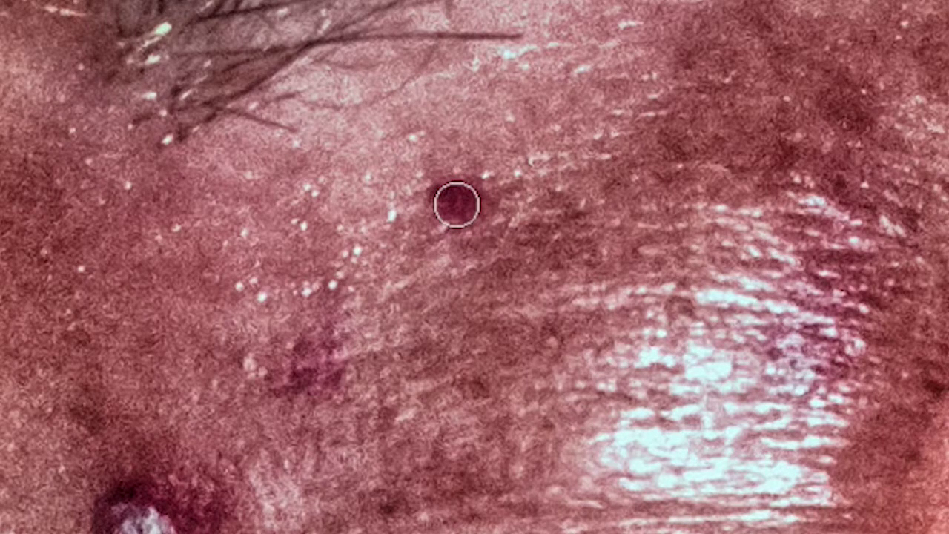
{"action": "key", "text": "bracketright"}
{"action": "key", "text": "bracketright"}
{"action": "key", "text": "bracketright"}
{"action": "key", "text": "bracketright"}
{"action": "key", "text": "bracketright"}
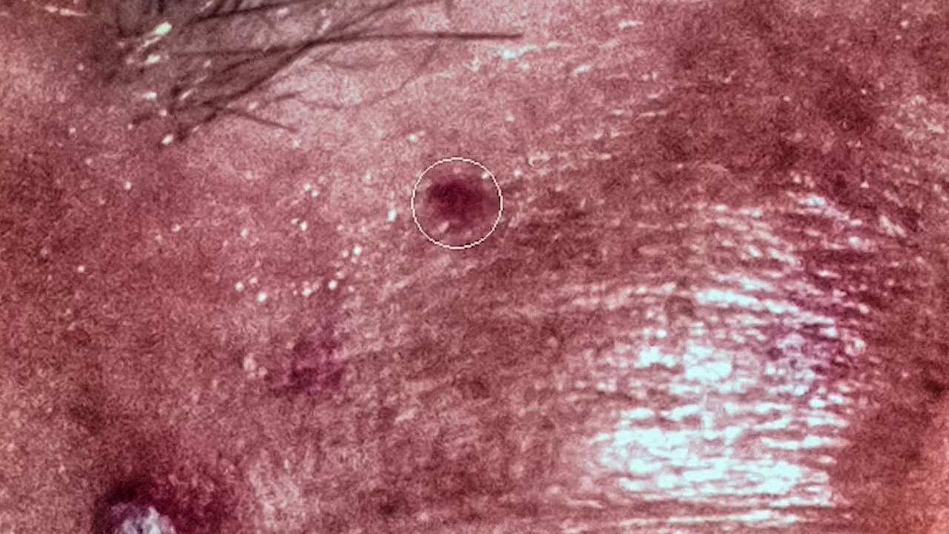
{"action": "key", "text": "bracketleft"}
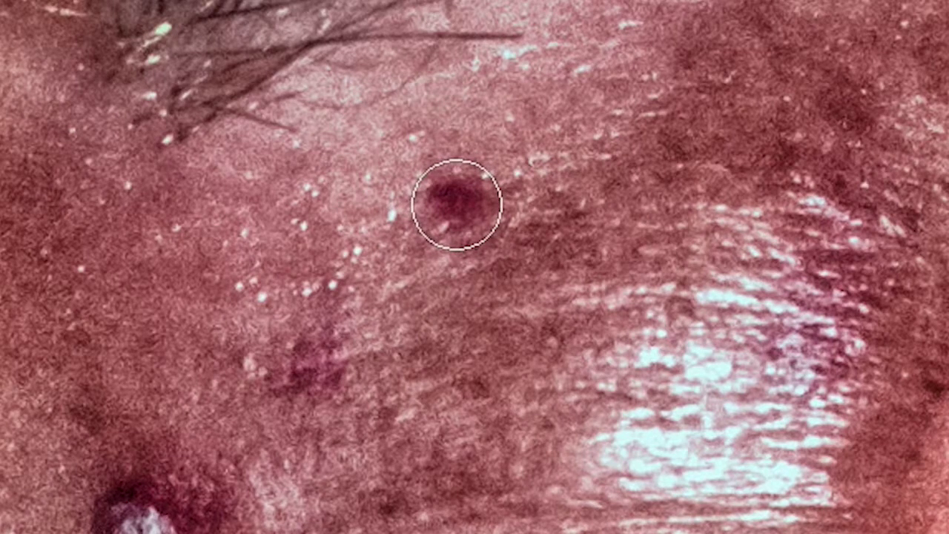
Try to heal the dark spot below the hairline with the soft brush, retry at 80 px, and undo the attempts
{"action": "left_click", "coordinate": [456, 205]}
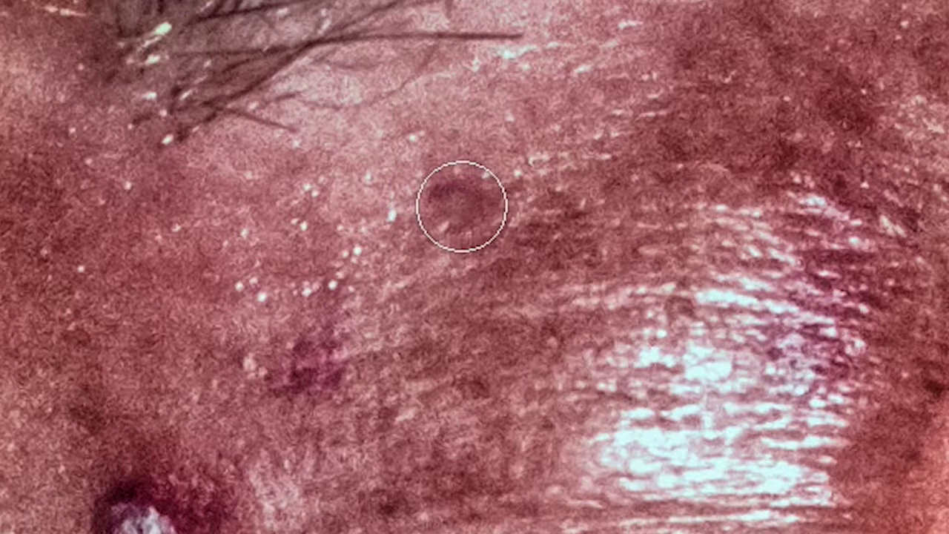
{"action": "left_click", "coordinate": [461, 207]}
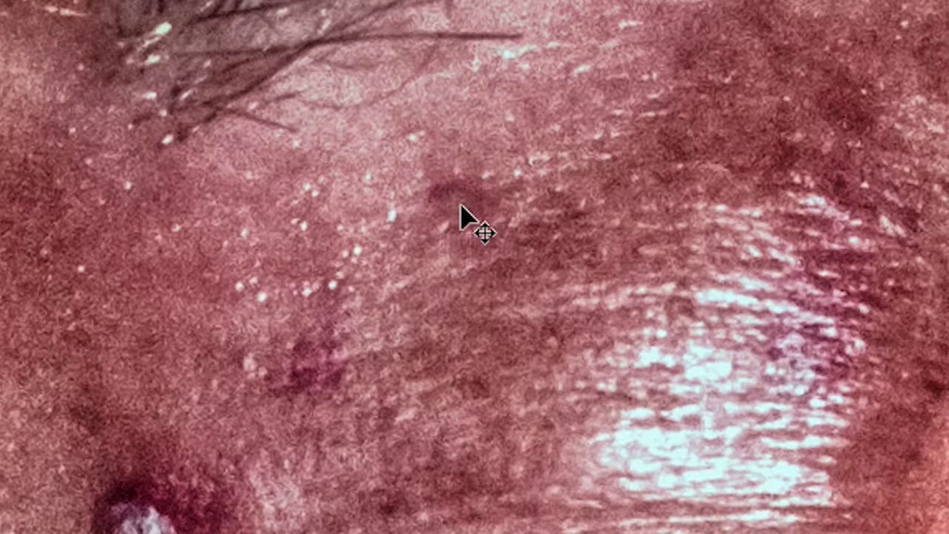
{"action": "left_click", "coordinate": [461, 206]}
{"action": "key", "text": "bracketright"}
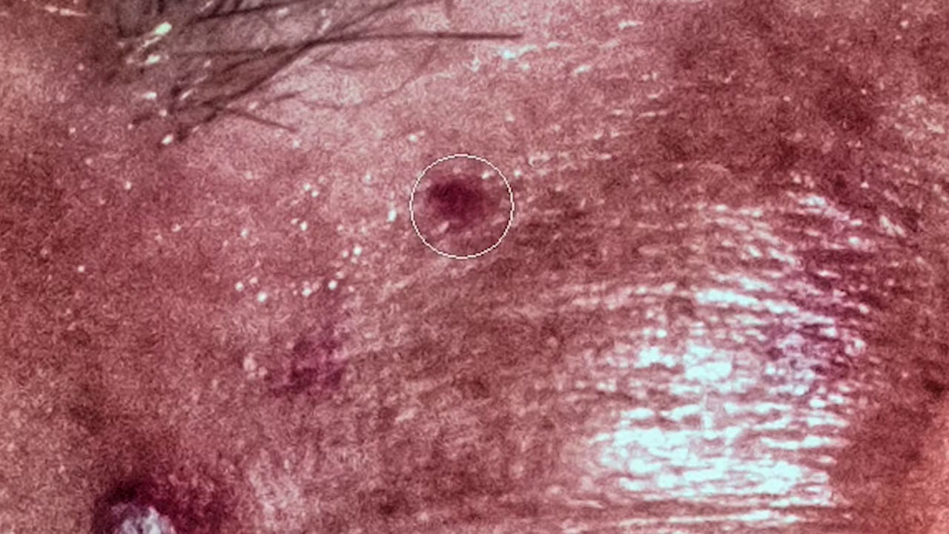
{"action": "left_click", "coordinate": [460, 206]}
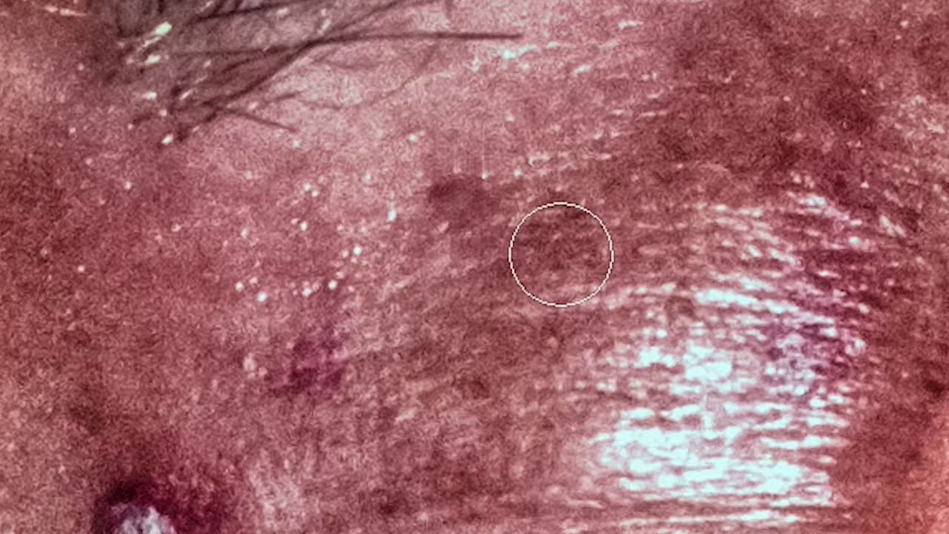
{"action": "key", "text": "ctrl+z"}
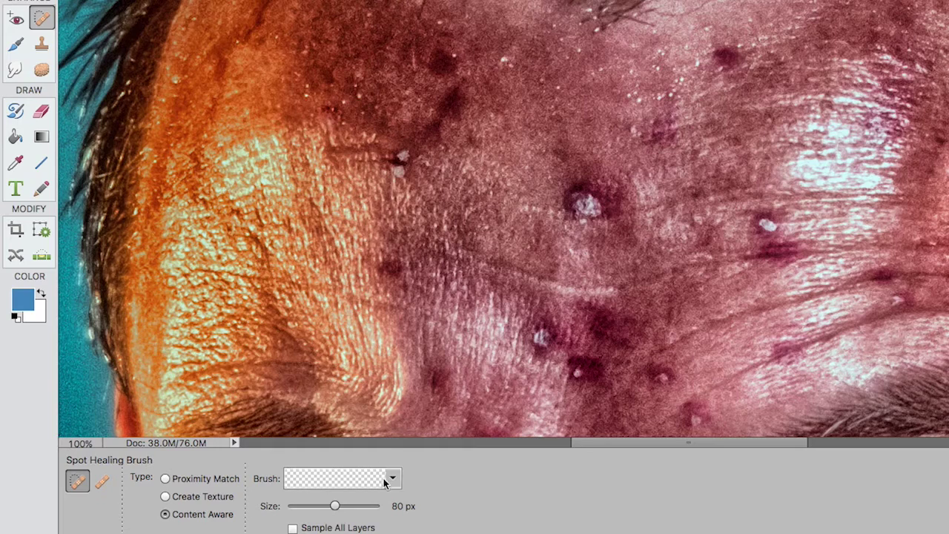
Choose the hard round 19 px brush from the Default Brushes for the Spot Healing Brush
{"action": "left_click", "coordinate": [394, 478]}
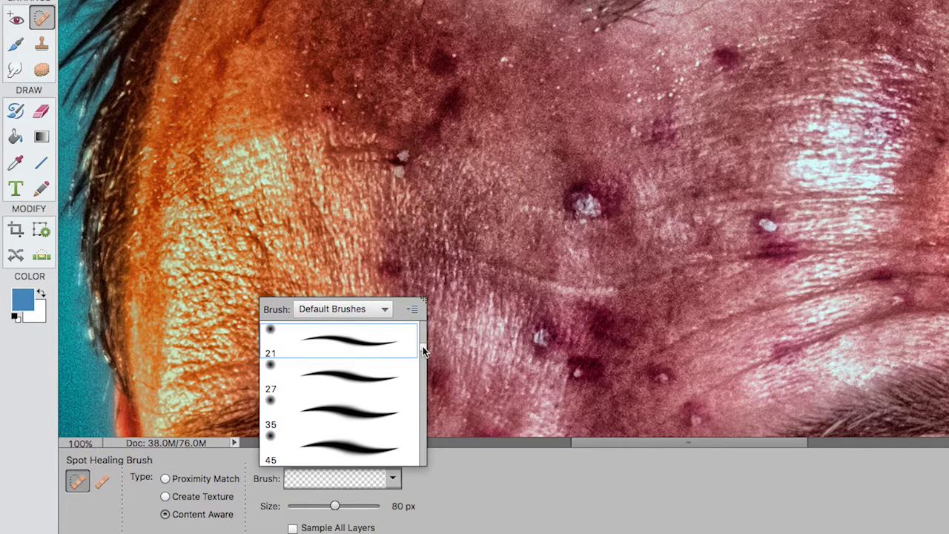
{"action": "scroll", "coordinate": [424, 352], "scroll_direction": "down", "scroll_amount": 8}
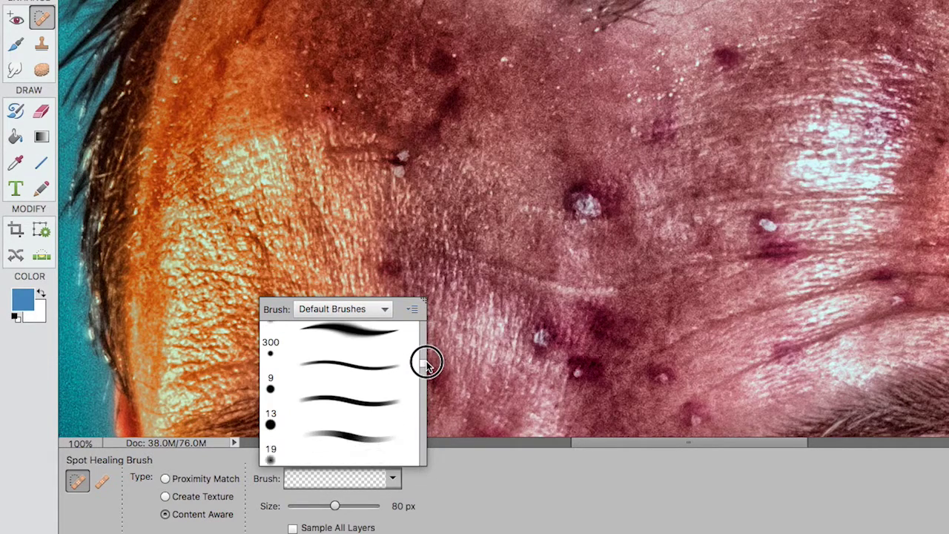
{"action": "scroll", "coordinate": [427, 365], "scroll_direction": "down", "scroll_amount": 3}
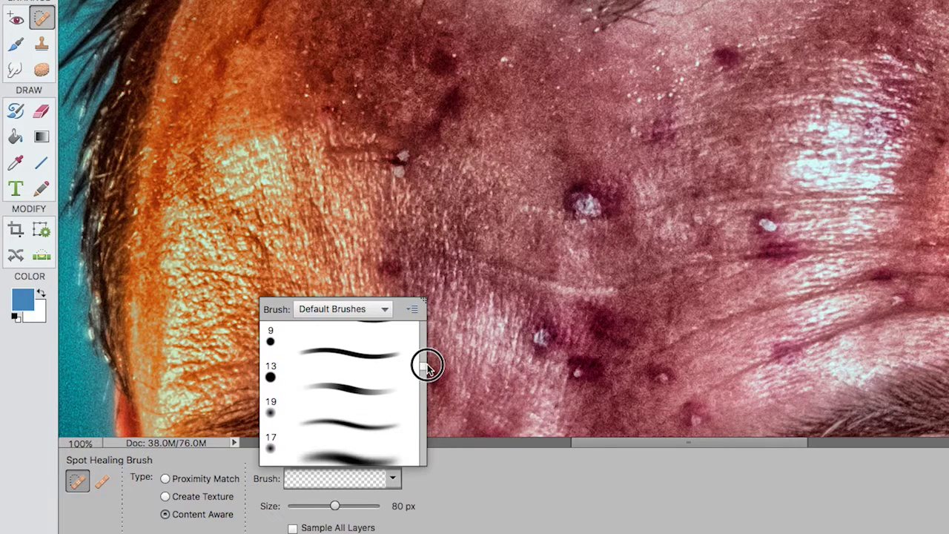
{"action": "scroll", "coordinate": [426, 365], "scroll_direction": "down", "scroll_amount": 1}
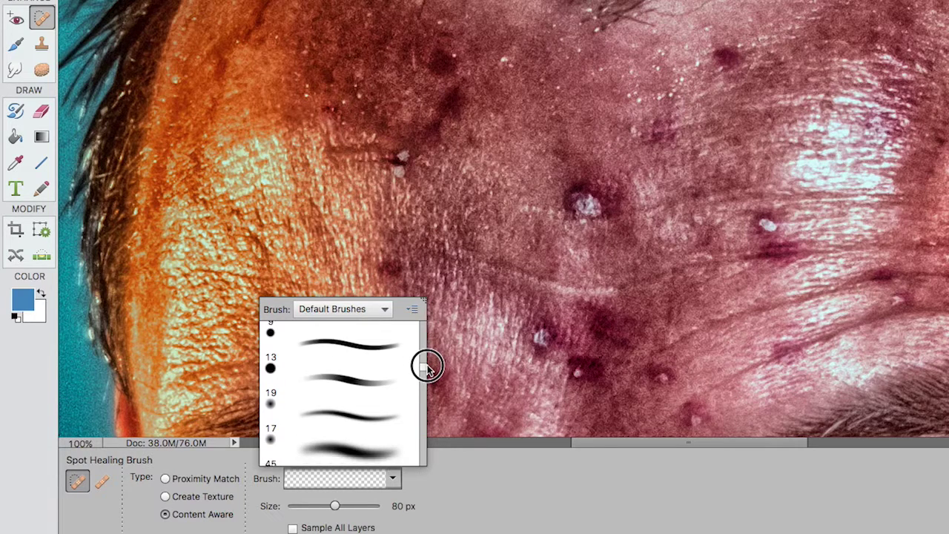
{"action": "left_click", "coordinate": [336, 380]}
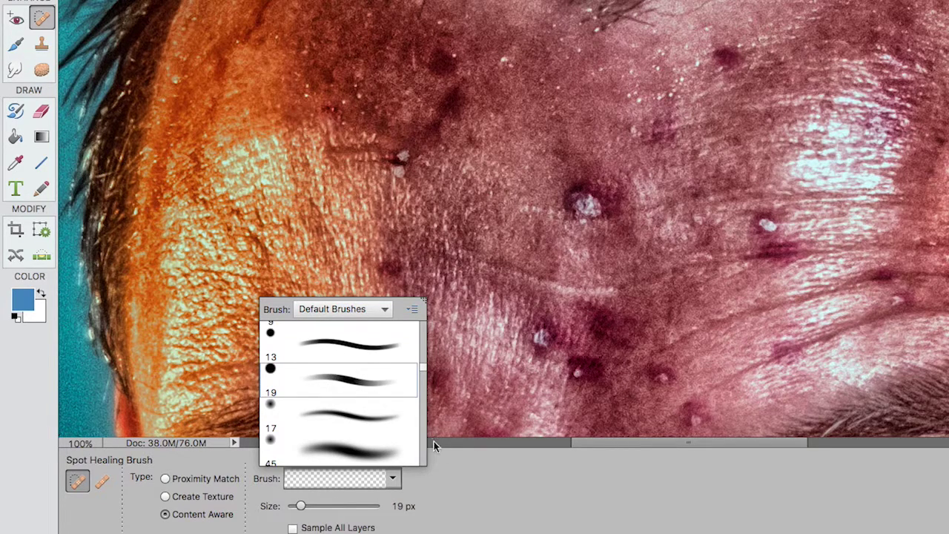
{"action": "left_click", "coordinate": [506, 500]}
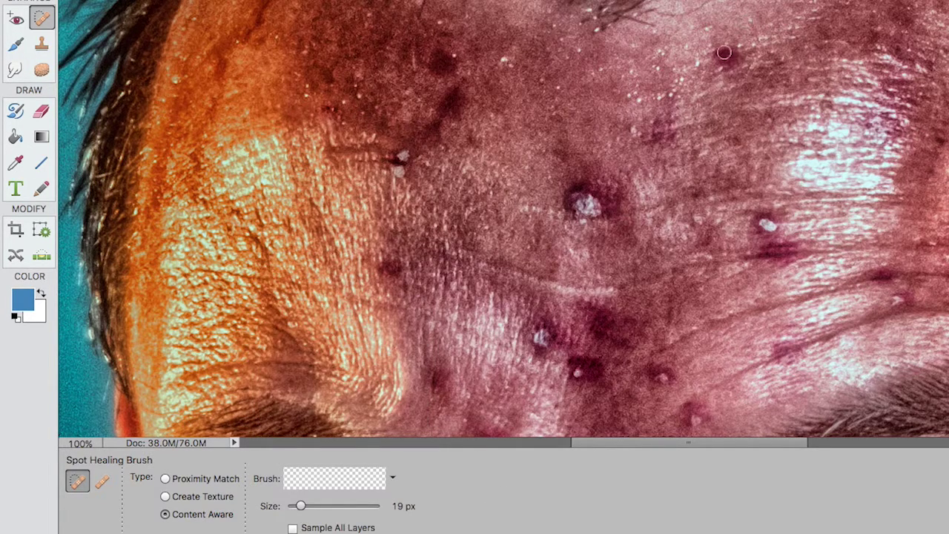
Enlarge the healing brush to 60 px and heal the dark spot below the hairline
{"action": "key", "text": "bracketright"}
{"action": "key", "text": "bracketright"}
{"action": "key", "text": "bracketright"}
{"action": "key", "text": "bracketright"}
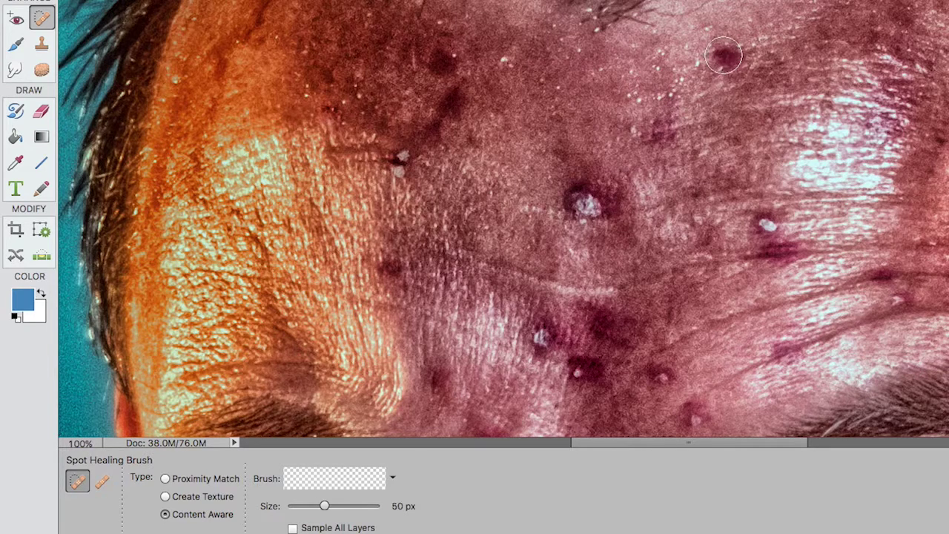
{"action": "key", "text": "bracketright"}
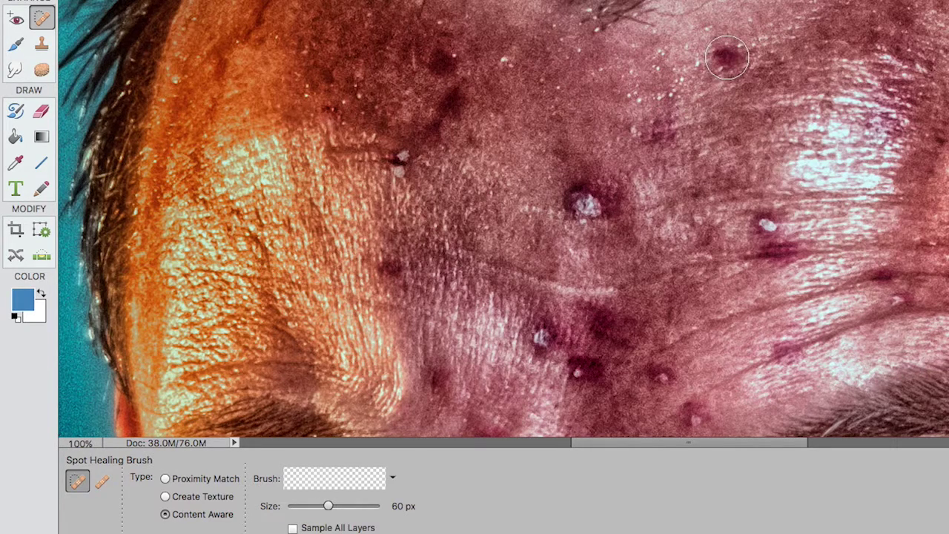
{"action": "left_click", "coordinate": [727, 58]}
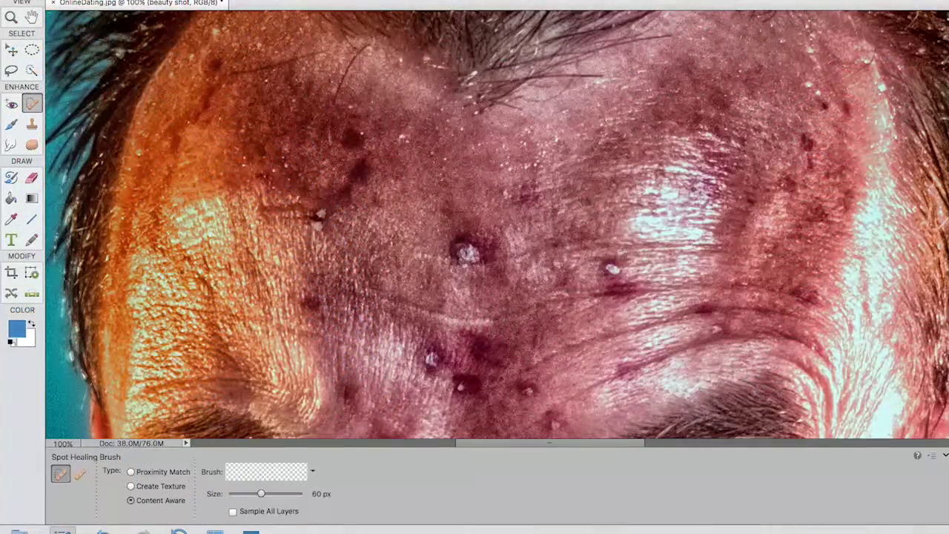
Reduce the healing brush to 25 px and heal the small spots on the forehead's upper right near the temple
{"action": "key", "text": "bracketleft"}
{"action": "key", "text": "bracketleft"}
{"action": "key", "text": "bracketleft"}
{"action": "key", "text": "bracketleft"}
{"action": "key", "text": "bracketleft"}
{"action": "left_click", "coordinate": [824, 103]}
{"action": "left_click", "coordinate": [846, 106]}
{"action": "left_click", "coordinate": [846, 112]}
{"action": "left_click", "coordinate": [809, 85]}
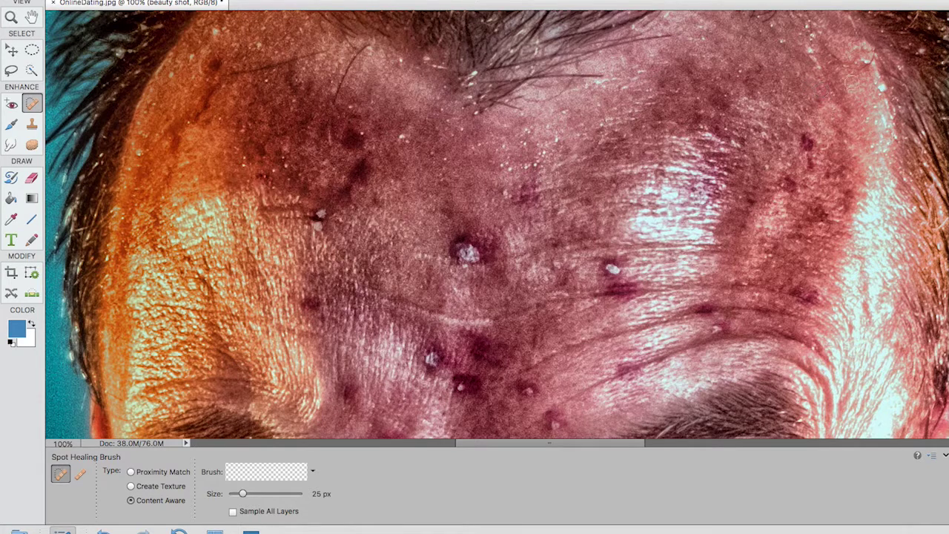
Heal the small spots near the right temple and hairline and the white-tipped spot on the forehead's left side at 25 px
{"action": "left_click", "coordinate": [881, 88]}
{"action": "left_click", "coordinate": [811, 49]}
{"action": "left_click", "coordinate": [423, 60]}
{"action": "left_click", "coordinate": [318, 224]}
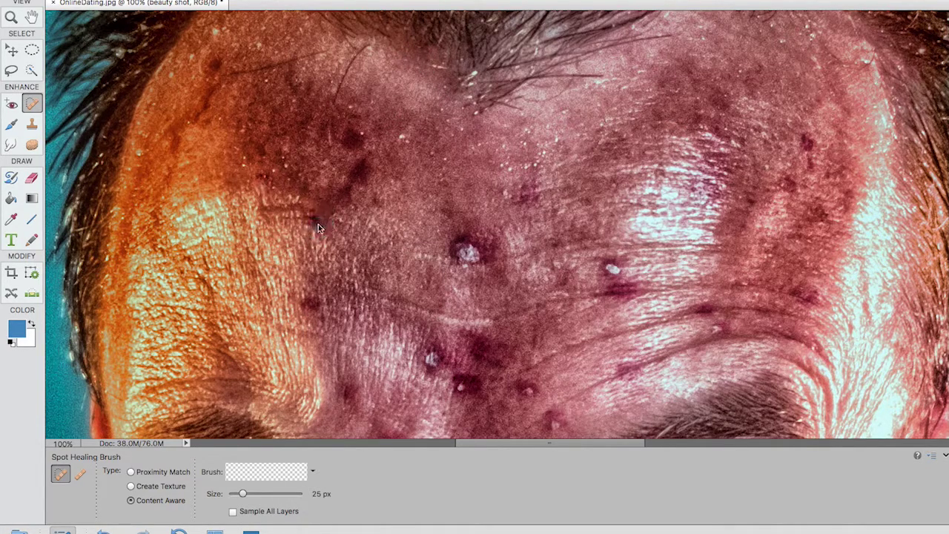
Enlarge the healing brush to 60 px and heal the reddish spot mid-forehead and the dark spot on the upper left forehead
{"action": "key", "text": "bracketright"}
{"action": "key", "text": "bracketright"}
{"action": "key", "text": "bracketright"}
{"action": "key", "text": "bracketright"}
{"action": "key", "text": "bracketright"}
{"action": "key", "text": "bracketright"}
{"action": "key", "text": "bracketright"}
{"action": "left_click", "coordinate": [528, 196]}
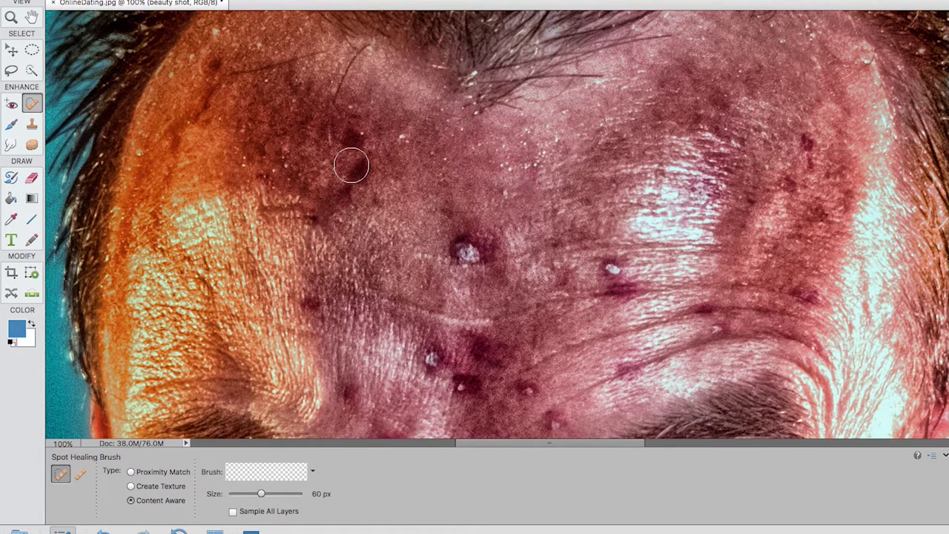
{"action": "left_click", "coordinate": [349, 139]}
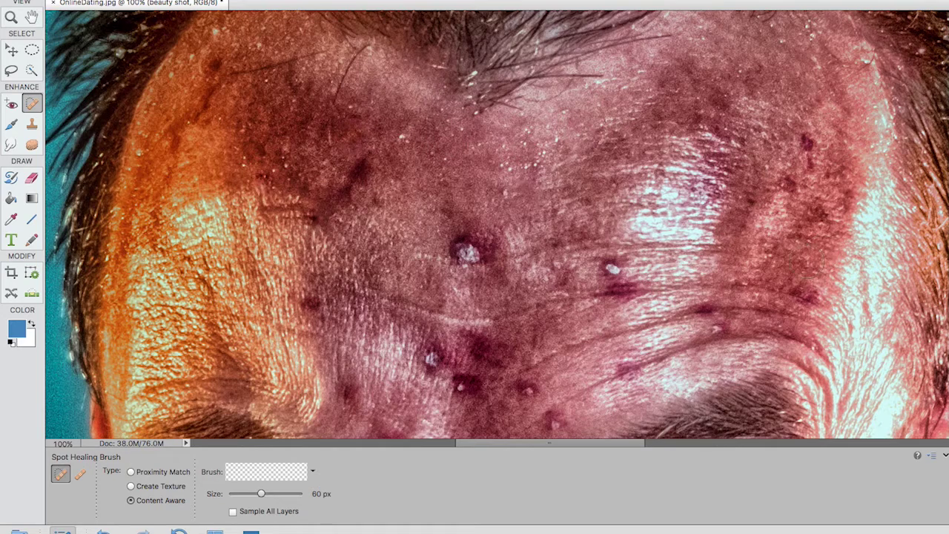
Heal the white bump beside the shiny area on the right forehead and the skin next to it at 60 px
{"action": "key", "text": "bracketleft"}
{"action": "key", "text": "bracketleft"}
{"action": "key", "text": "bracketright"}
{"action": "key", "text": "bracketright"}
{"action": "left_click", "coordinate": [613, 271]}
{"action": "left_click_drag", "start_coordinate": [533, 264], "coordinate": [606, 266]}
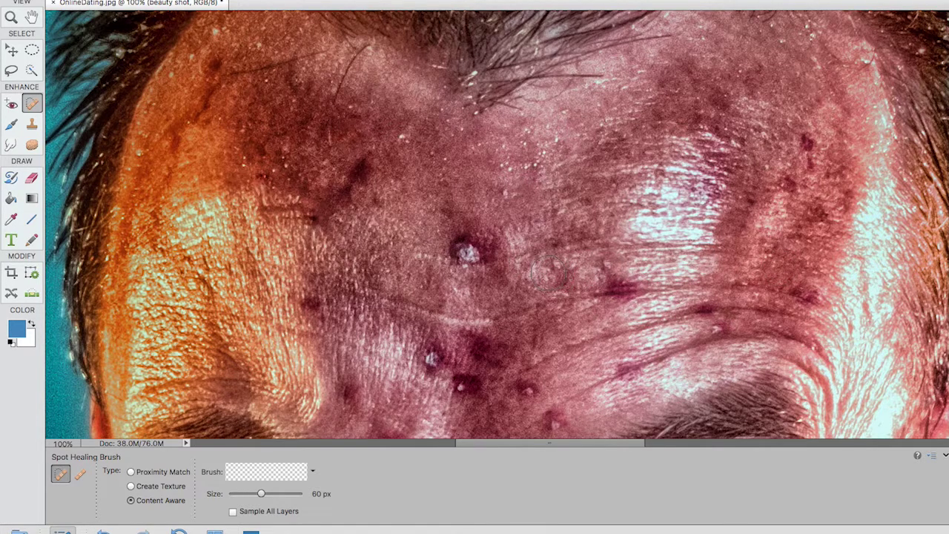
Switch to the Healing Brush, sample clean skin above the large central forehead blemish, and heal the blemish at 50 px
{"action": "left_click", "coordinate": [81, 475]}
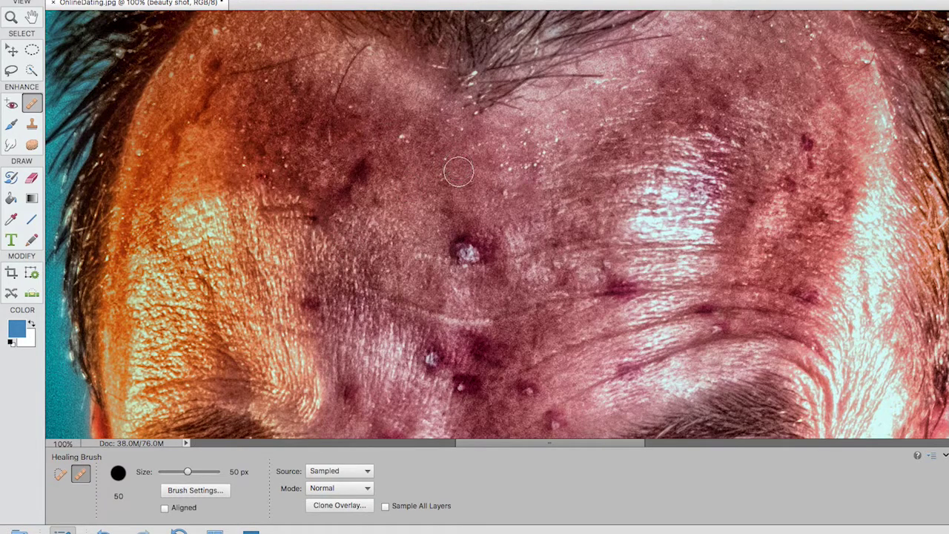
{"action": "left_click", "coordinate": [418, 184]}
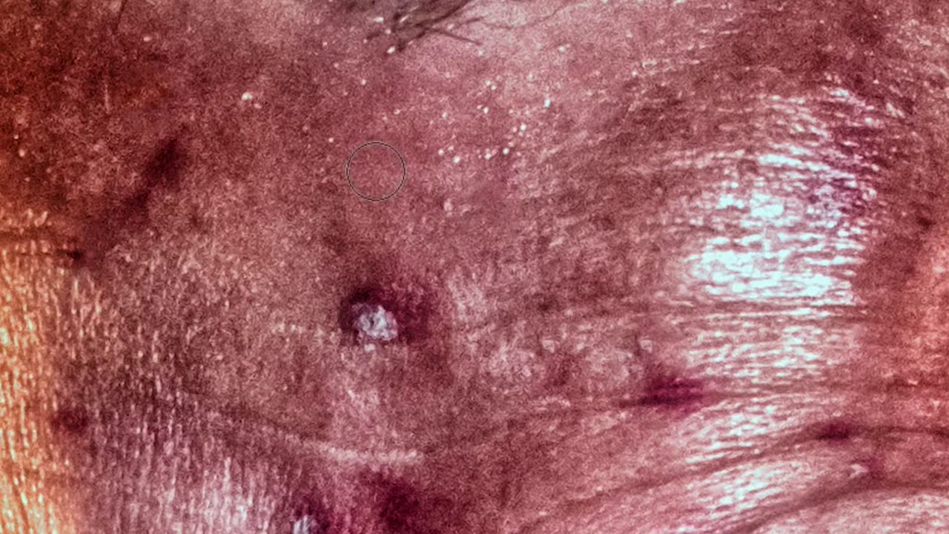
{"action": "left_click", "coordinate": [377, 319]}
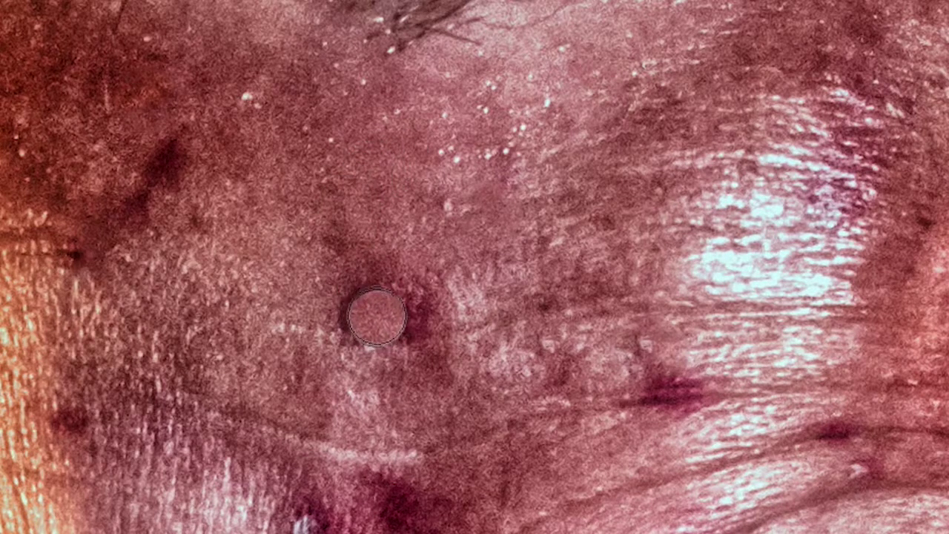
{"action": "left_click", "coordinate": [373, 314]}
Undo the last heal, enlarge the Healing Brush to 80 px, and heal the central blemish and the dark patch beside it from sampled clean skin
{"action": "key", "text": "bracketright"}
{"action": "key", "text": "bracketright"}
{"action": "key", "text": "bracketright"}
{"action": "key", "text": "ctrl+z"}
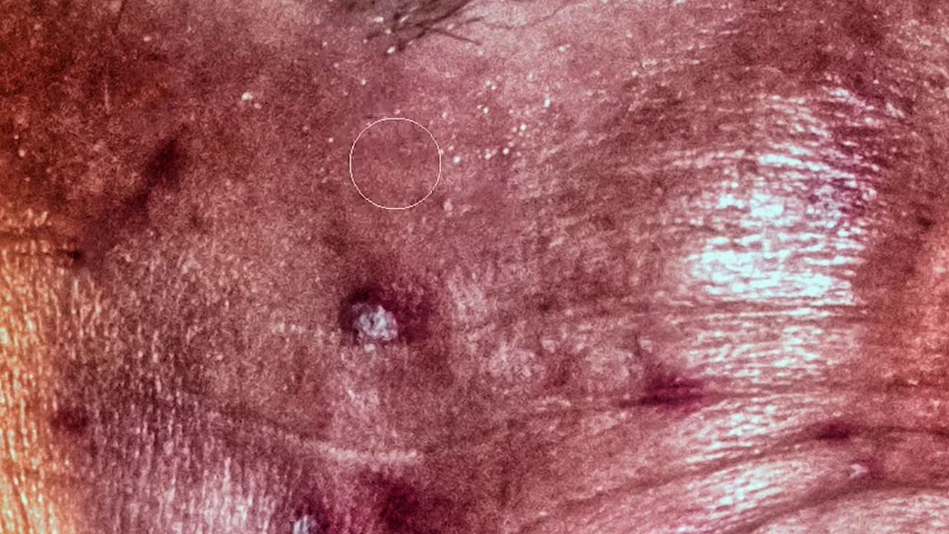
{"action": "left_click", "coordinate": [364, 309]}
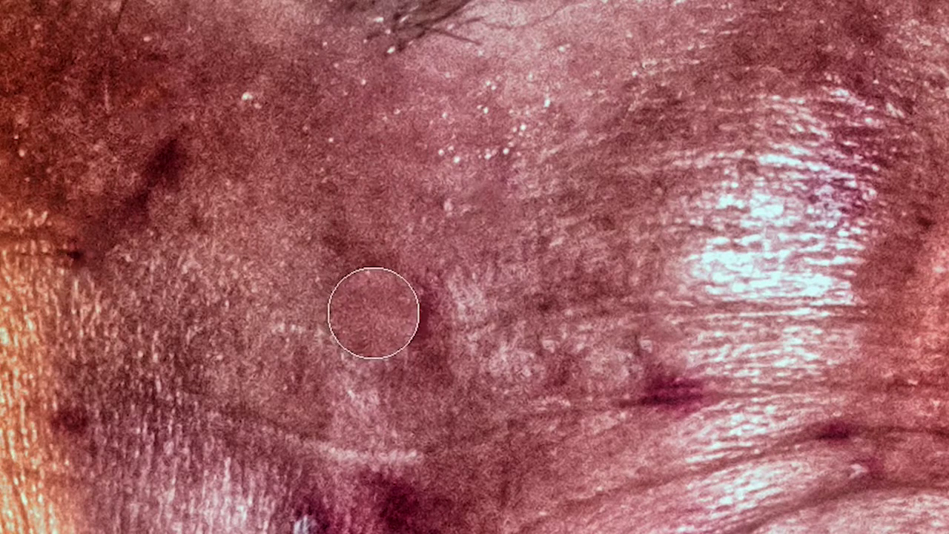
{"action": "left_click", "coordinate": [492, 314]}
{"action": "left_click", "coordinate": [424, 310]}
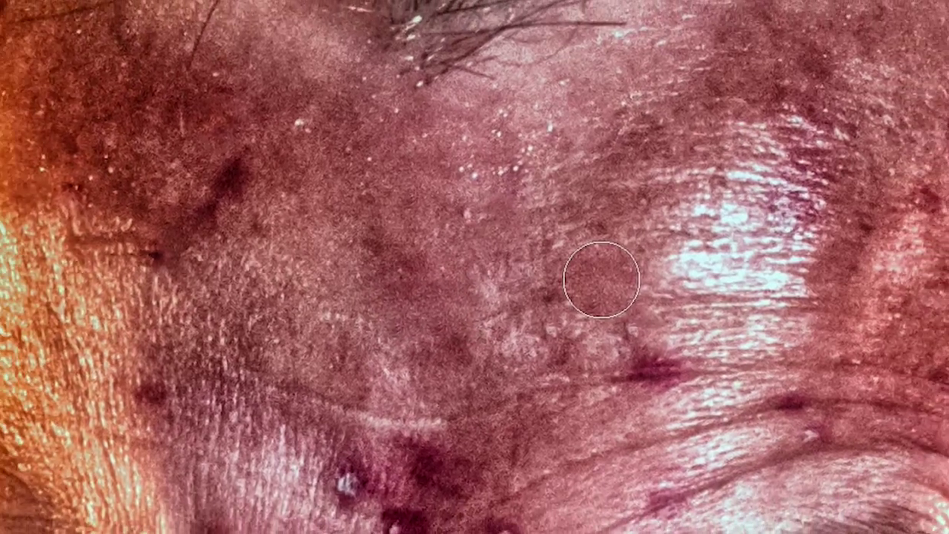
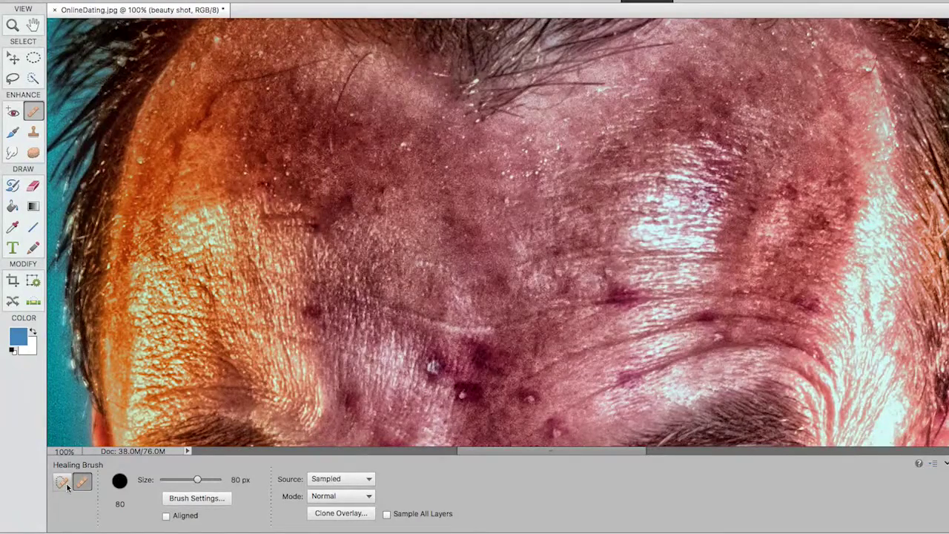
Switch back to the Spot Healing Brush and heal the cluster of blemishes above the bridge of the nose at 60 px
{"action": "left_click", "coordinate": [63, 484]}
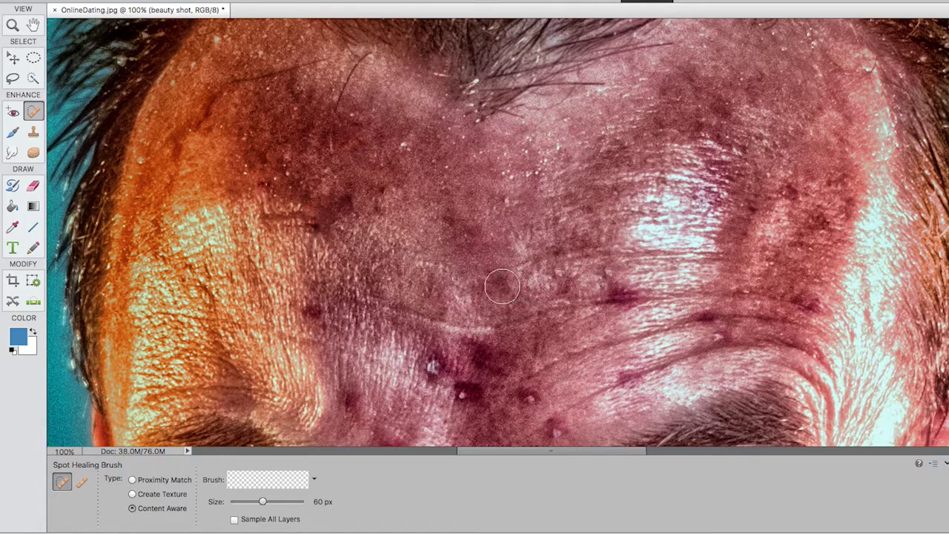
{"action": "scroll", "coordinate": [510, 275], "scroll_direction": "down", "scroll_amount": 5}
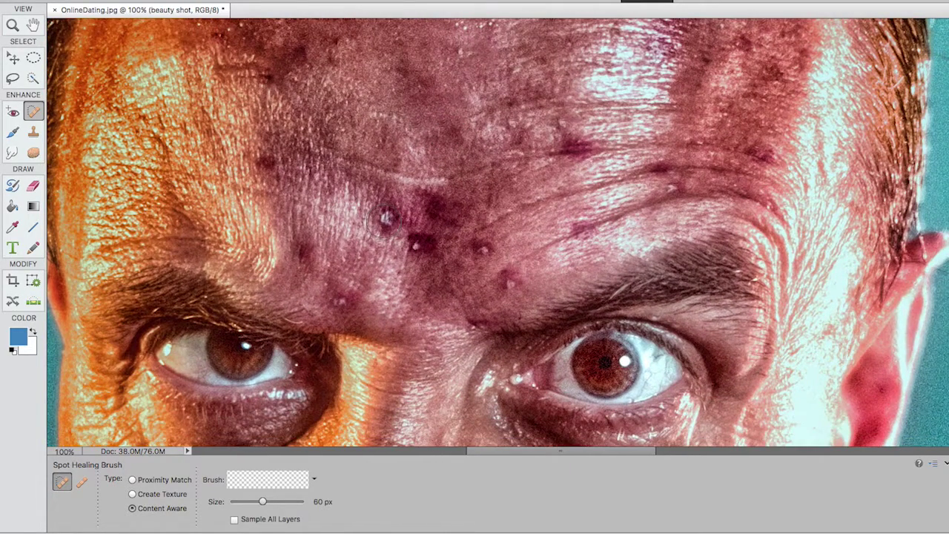
{"action": "left_click", "coordinate": [385, 217]}
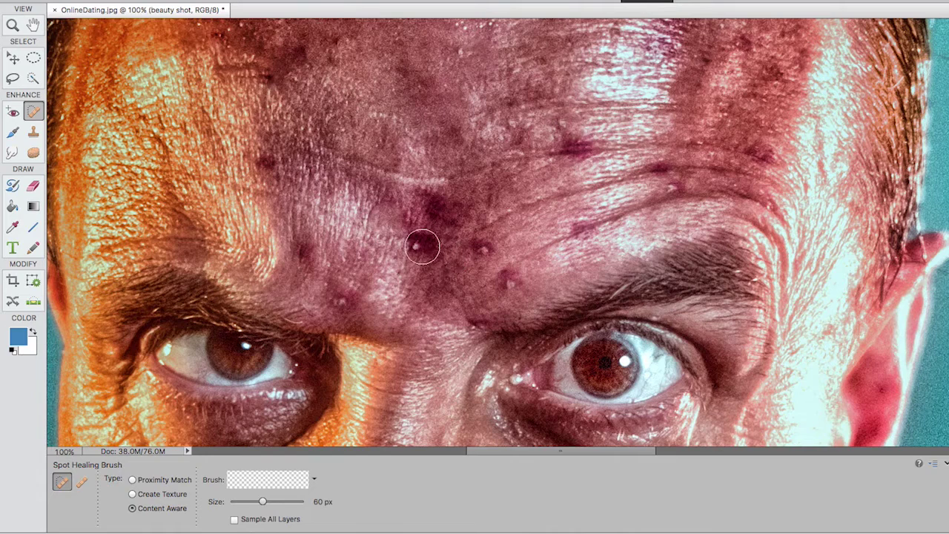
{"action": "left_click", "coordinate": [421, 246]}
{"action": "left_click", "coordinate": [438, 205]}
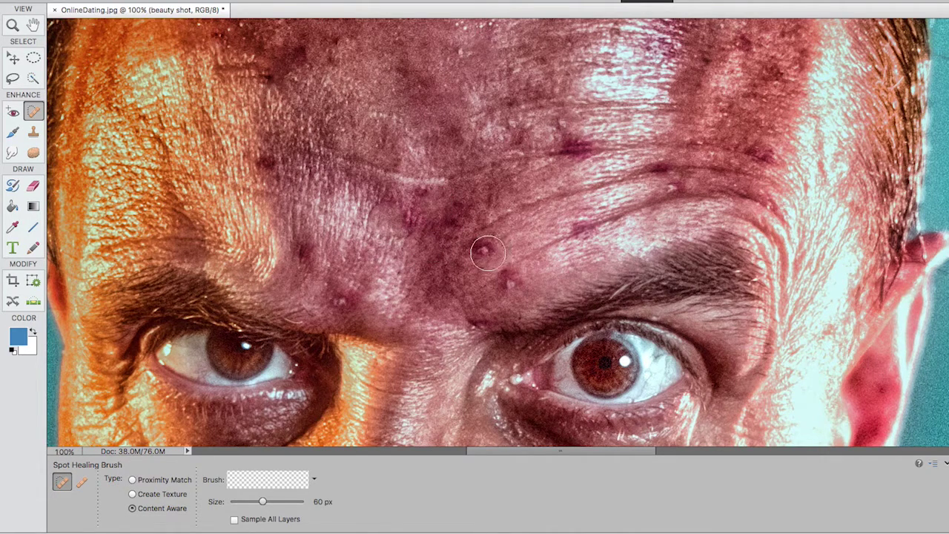
Reduce the healing brush to 40 px and heal the two bumps above the right eyebrow's inner end and the dark spot on the forehead wrinkle
{"action": "key", "text": "bracketleft"}
{"action": "key", "text": "bracketleft"}
{"action": "key", "text": "bracketleft"}
{"action": "left_click", "coordinate": [483, 250]}
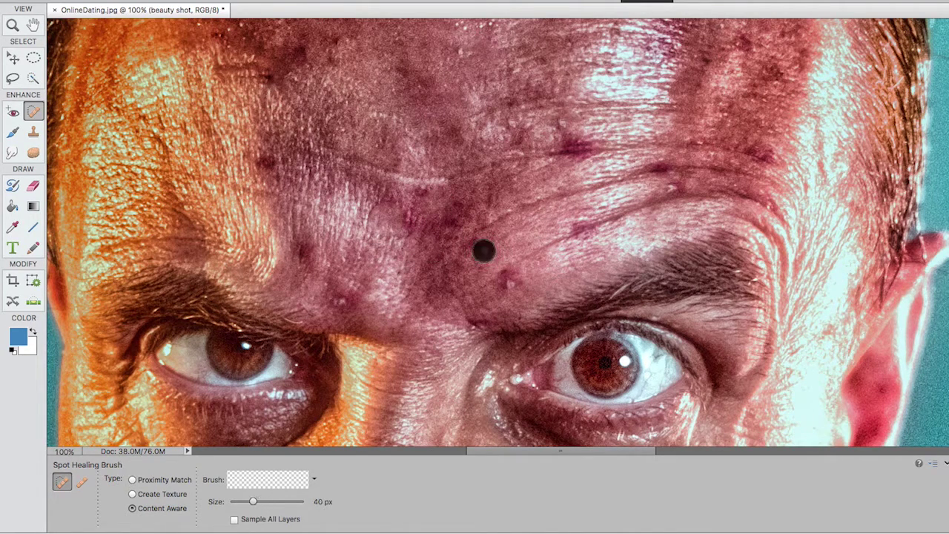
{"action": "left_click", "coordinate": [517, 283]}
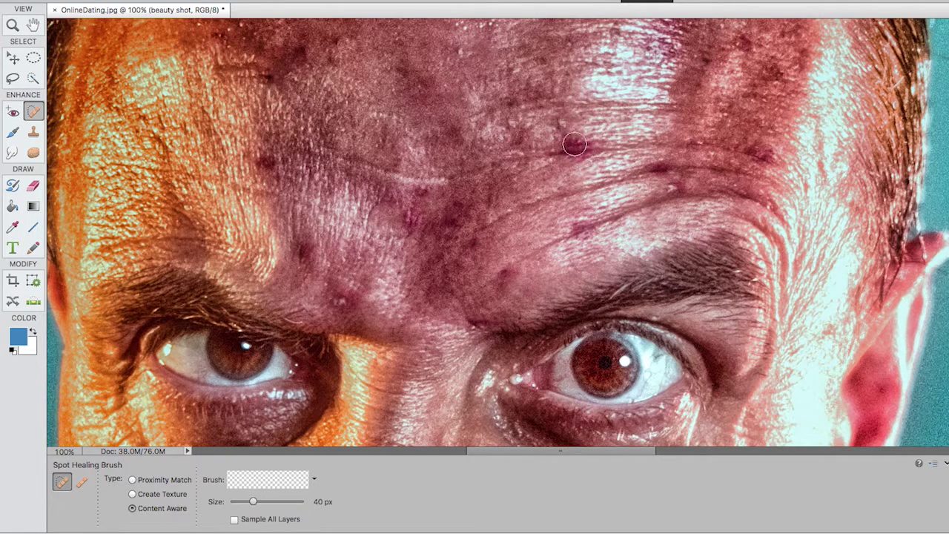
{"action": "left_click", "coordinate": [581, 152]}
{"action": "left_click", "coordinate": [558, 148]}
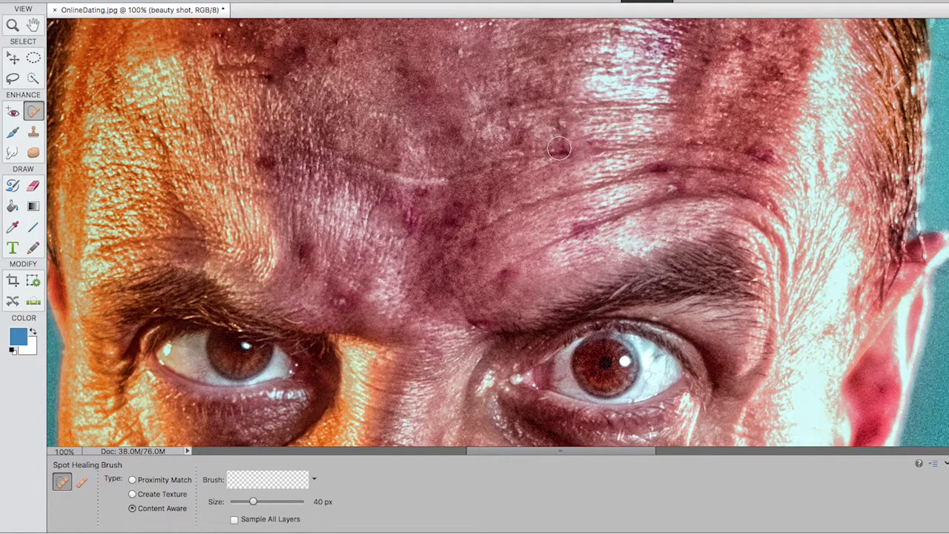
{"action": "left_click", "coordinate": [519, 138]}
Heal the dark spots on the left forehead and the bump above the left eyebrow's inner end
{"action": "left_click", "coordinate": [270, 164]}
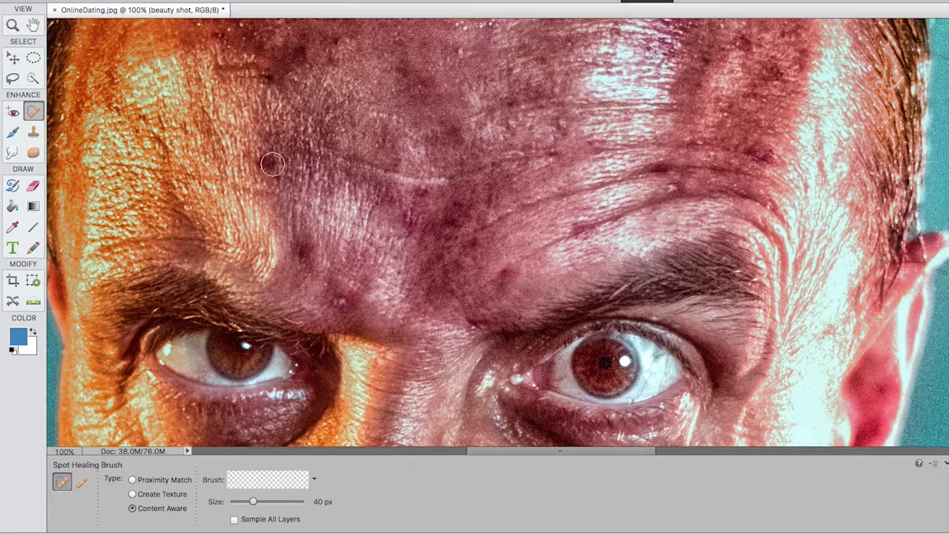
{"action": "left_click", "coordinate": [302, 253]}
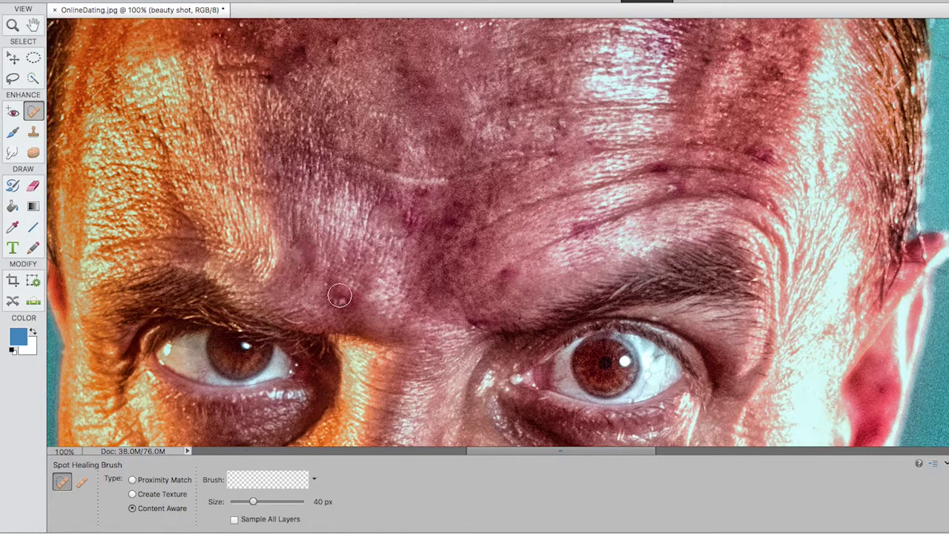
{"action": "left_click", "coordinate": [341, 299]}
{"action": "left_click", "coordinate": [343, 300]}
Heal the dark red spots on the right side of the forehead near the temple
{"action": "left_click", "coordinate": [714, 168]}
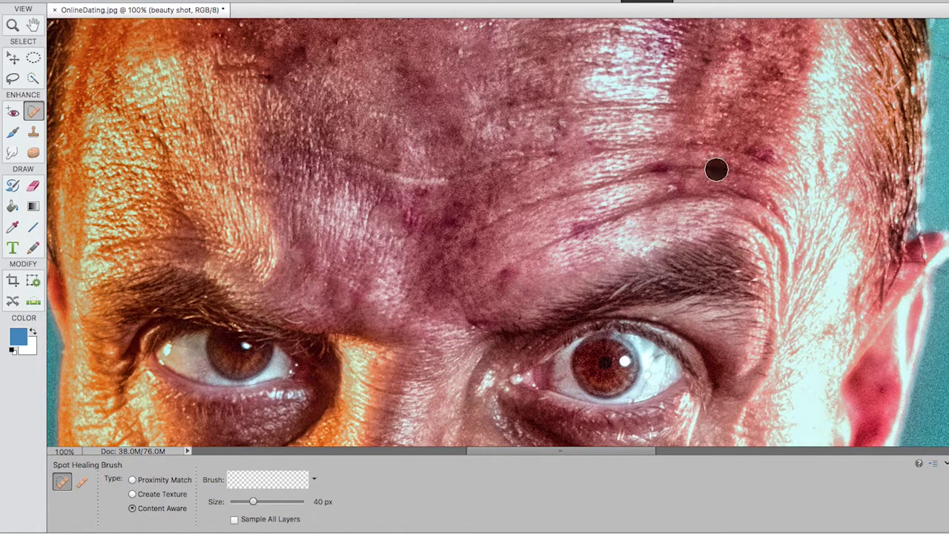
{"action": "left_click", "coordinate": [769, 74]}
{"action": "left_click", "coordinate": [730, 106]}
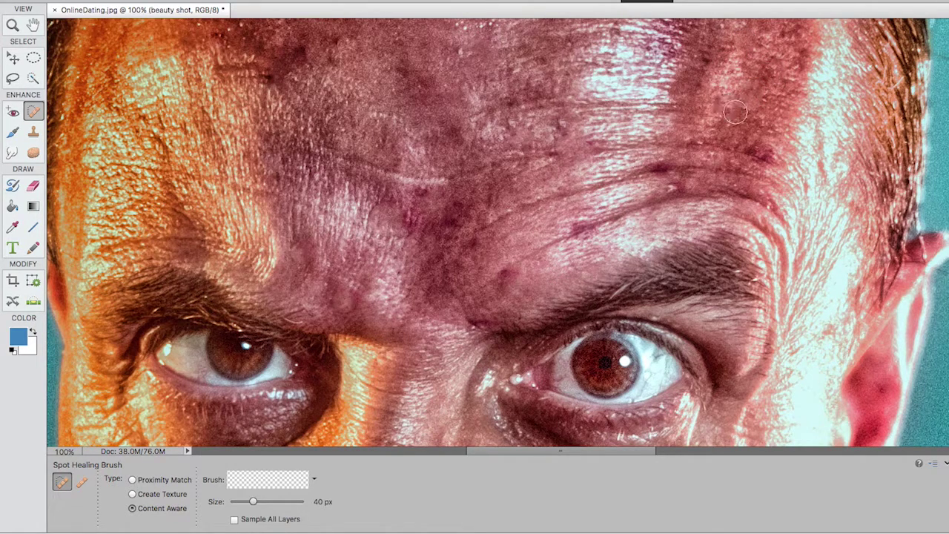
{"action": "left_click", "coordinate": [765, 155]}
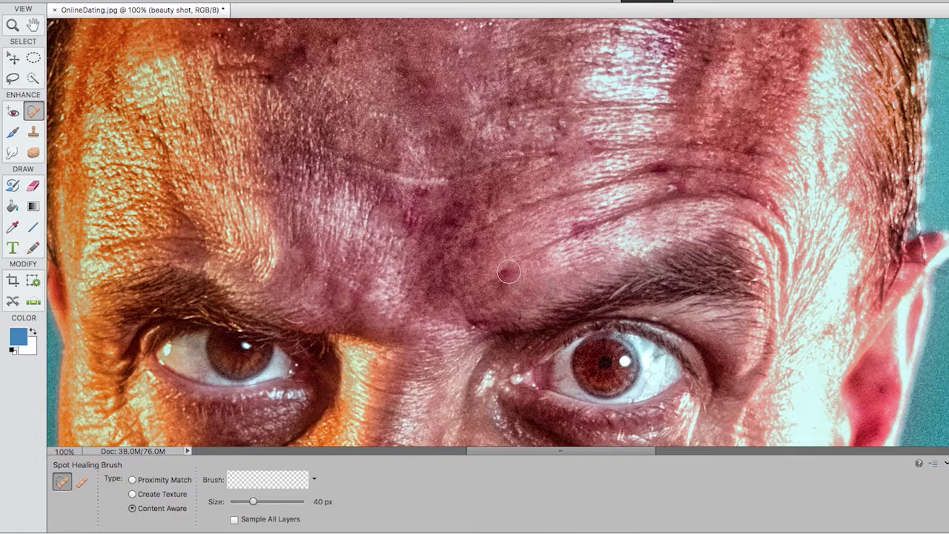
Heal the remaining dark marks above the bridge of the nose and the inner right eyebrow, plus the bump on the wrinkle above that eyebrow
{"action": "left_click", "coordinate": [504, 275]}
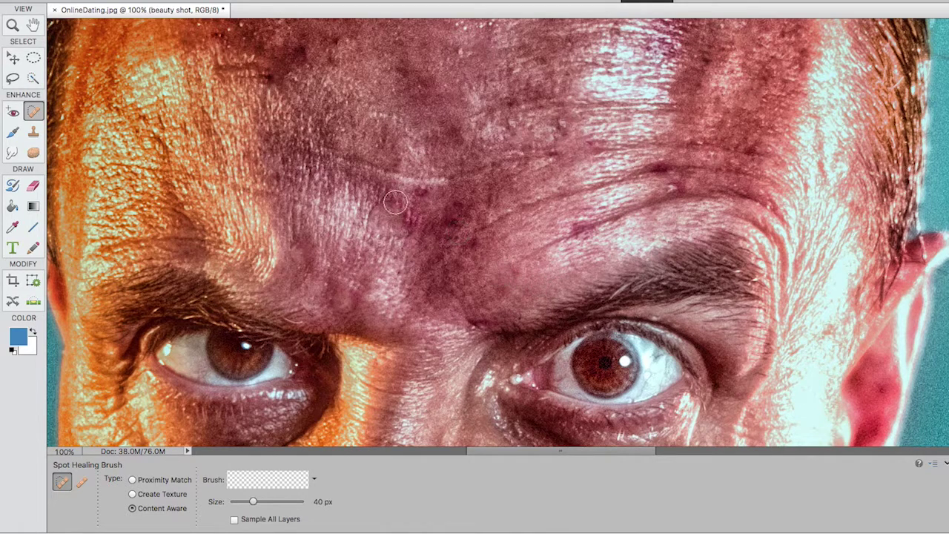
{"action": "left_click", "coordinate": [381, 209]}
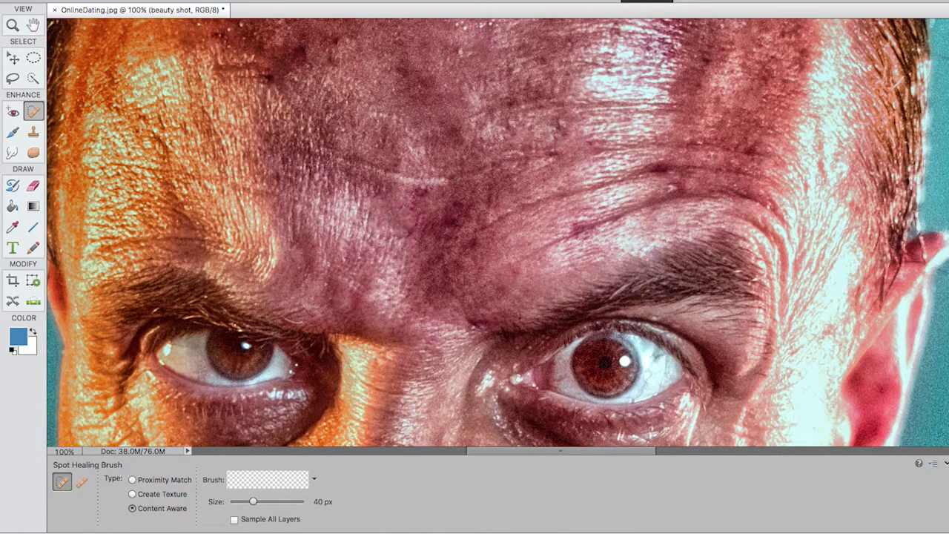
{"action": "left_click", "coordinate": [420, 194]}
{"action": "left_click", "coordinate": [669, 193]}
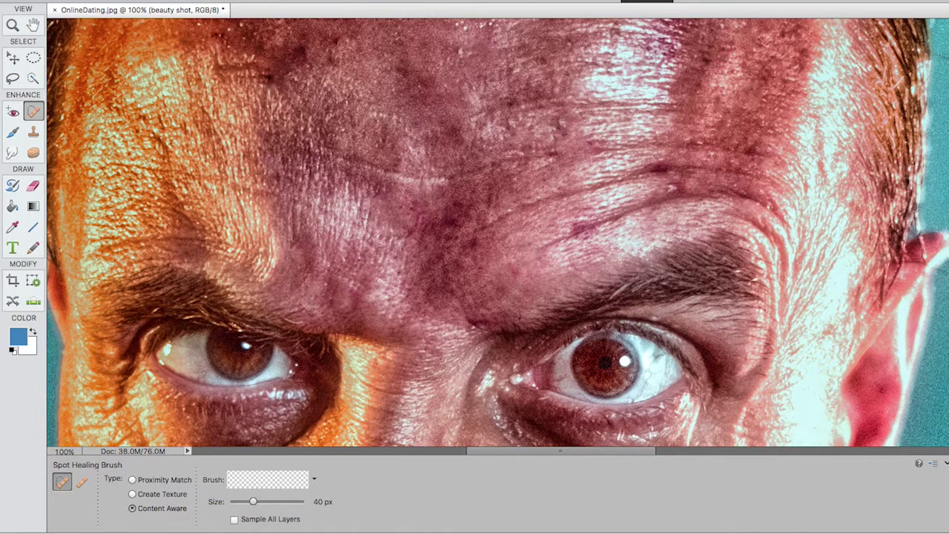
Reduce the healing brush to 30 px and paint over the long wrinkle directly above the right eyebrow
{"action": "left_click", "coordinate": [539, 250]}
{"action": "key", "text": "bracketleft"}
{"action": "mouse_move", "coordinate": [550, 245]}
{"action": "left_mouse_down"}
{"action": "mouse_move", "coordinate": [691, 197]}
{"action": "mouse_move", "coordinate": [729, 193]}
{"action": "mouse_move", "coordinate": [788, 221]}
{"action": "left_mouse_up"}
{"action": "left_click_drag", "start_coordinate": [724, 188], "coordinate": [746, 193]}
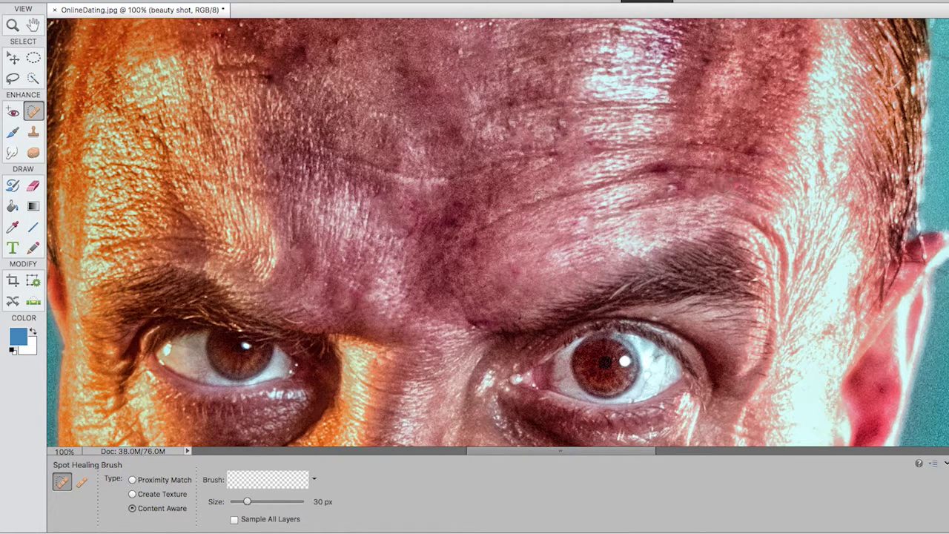
Heal the next wrinkles higher on the right forehead and the dark spots along them
{"action": "mouse_move", "coordinate": [490, 222]}
{"action": "left_mouse_down"}
{"action": "mouse_move", "coordinate": [662, 164]}
{"action": "mouse_move", "coordinate": [678, 183]}
{"action": "mouse_move", "coordinate": [710, 166]}
{"action": "mouse_move", "coordinate": [758, 175]}
{"action": "left_mouse_up"}
{"action": "left_click", "coordinate": [662, 165]}
{"action": "left_click", "coordinate": [677, 184]}
{"action": "left_click_drag", "start_coordinate": [697, 156], "coordinate": [775, 153]}
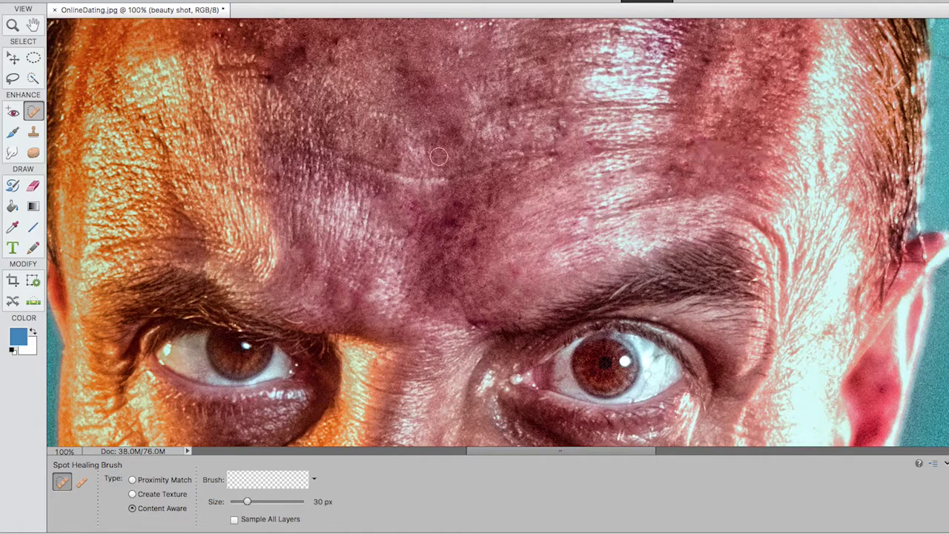
Heal the crease across the center of the forehead, the left forehead creases, and the dark spot on the upper left forehead
{"action": "mouse_move", "coordinate": [369, 165]}
{"action": "left_mouse_down"}
{"action": "mouse_move", "coordinate": [444, 178]}
{"action": "mouse_move", "coordinate": [511, 167]}
{"action": "left_mouse_up"}
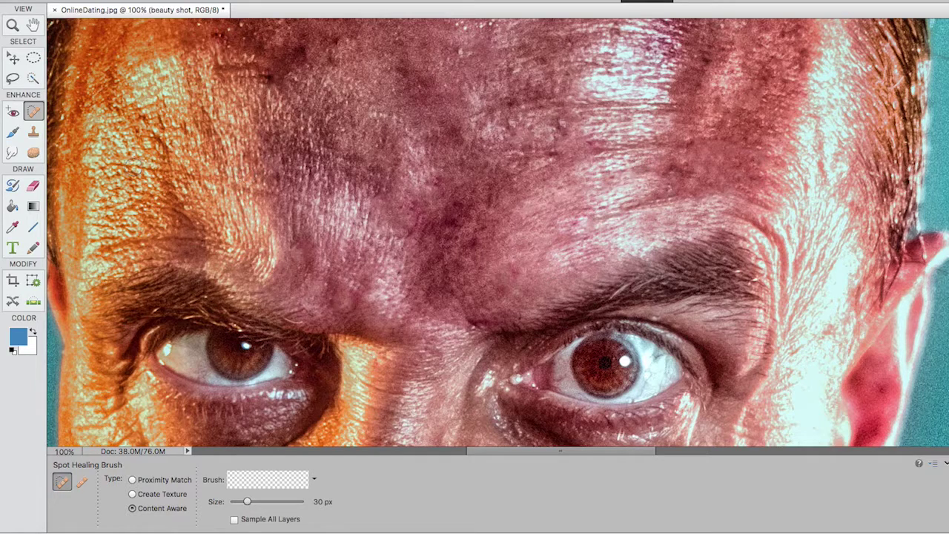
{"action": "left_click_drag", "start_coordinate": [117, 167], "coordinate": [158, 171]}
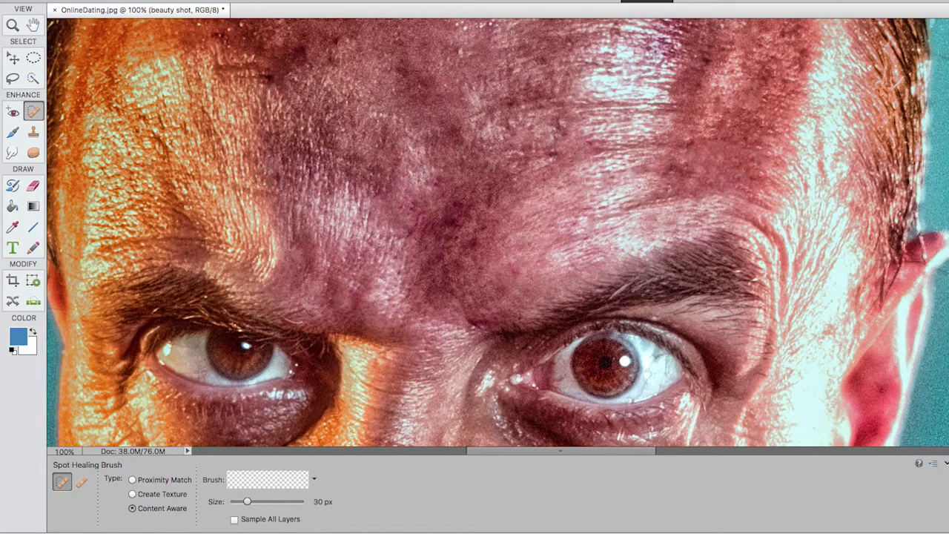
{"action": "left_click_drag", "start_coordinate": [222, 182], "coordinate": [344, 215]}
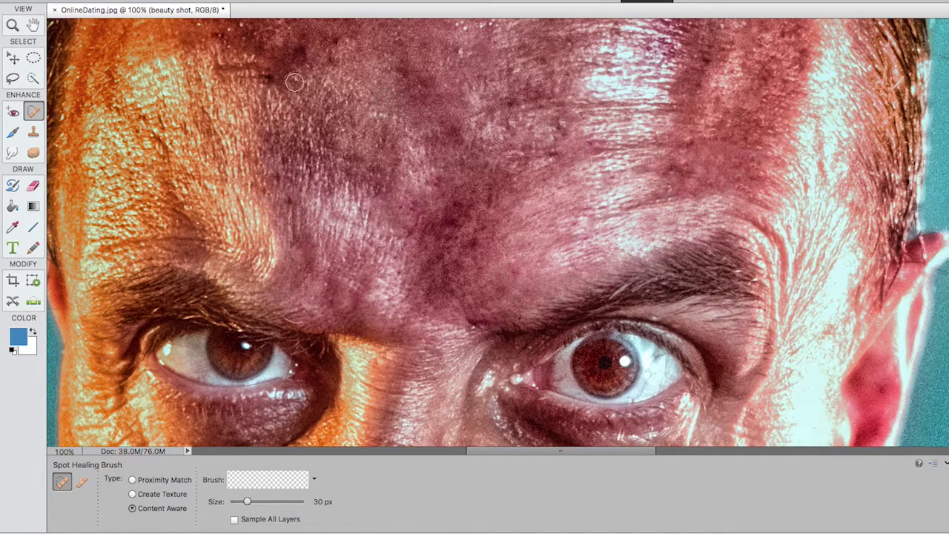
{"action": "left_click", "coordinate": [271, 78]}
Toggle the "beauty pass" layer's visibility to compare the retouched face with the original, leaving the layer shown
{"action": "scroll", "coordinate": [494, 193], "scroll_direction": "down", "scroll_amount": 10}
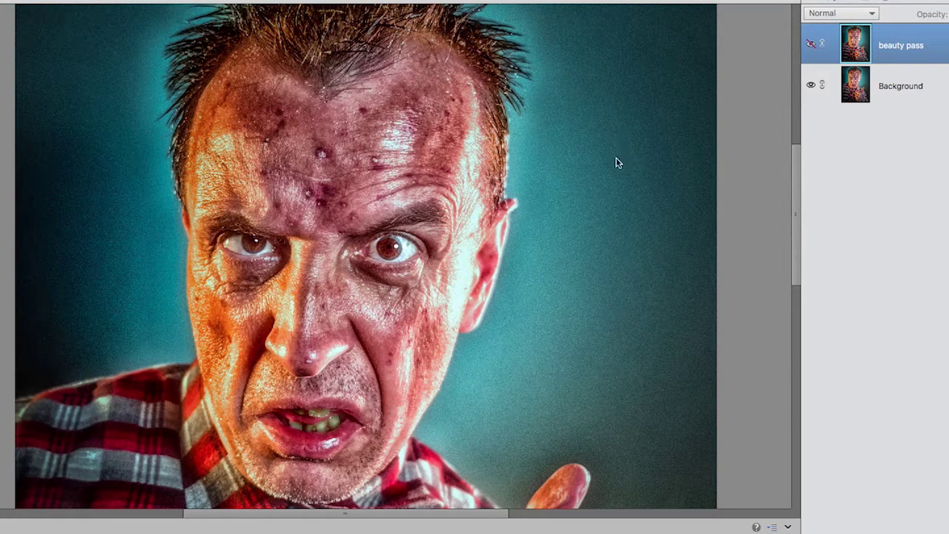
{"action": "left_click", "coordinate": [811, 44]}
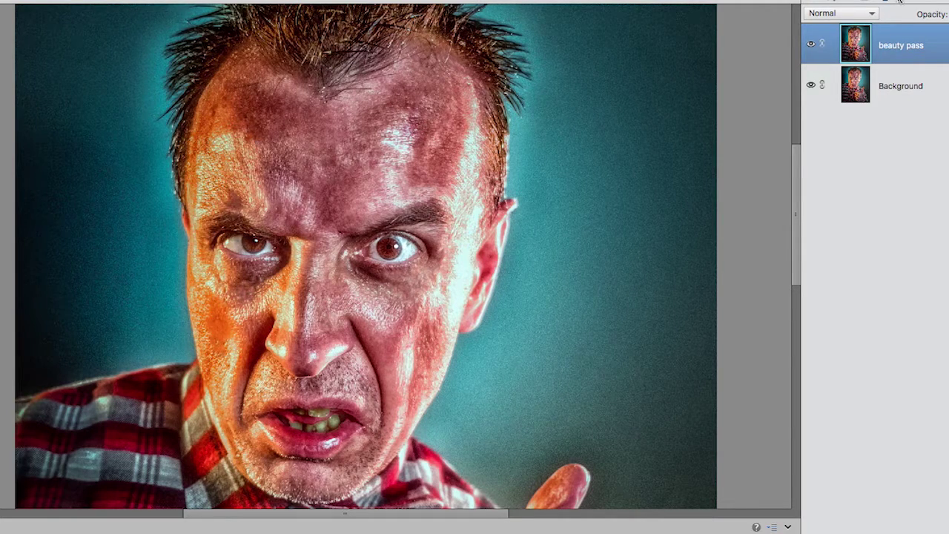
{"action": "left_click", "coordinate": [811, 45]}
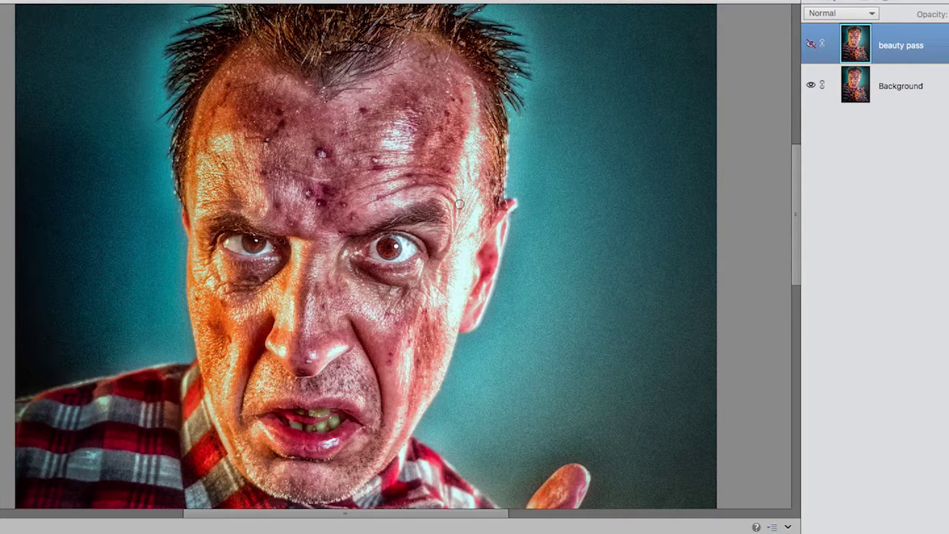
{"action": "left_click", "coordinate": [812, 45]}
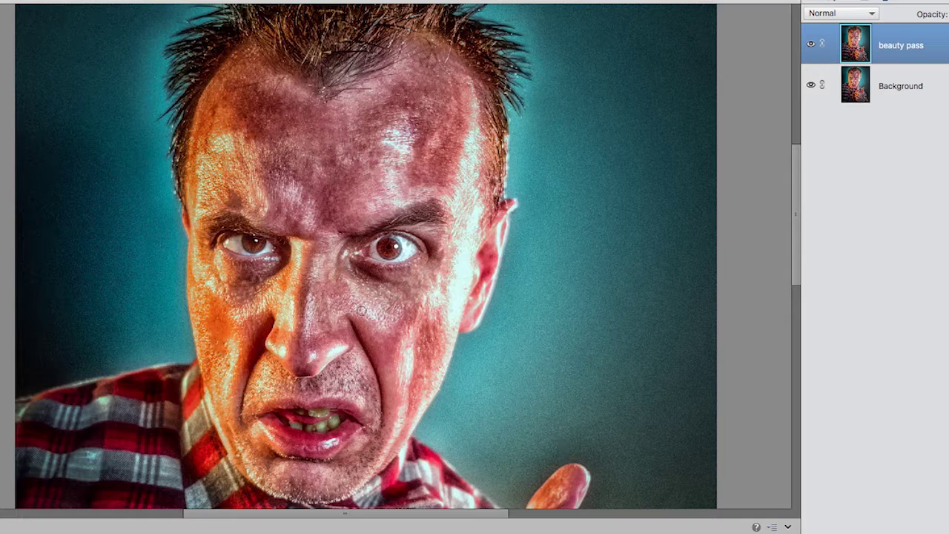
Heal the upper smile line beside the right nostril with an enlarged brush, and clean its dark remnant with a smaller one
{"action": "key", "text": "bracketright"}
{"action": "key", "text": "bracketright"}
{"action": "key", "text": "bracketright"}
{"action": "mouse_move", "coordinate": [365, 349]}
{"action": "left_mouse_down"}
{"action": "mouse_move", "coordinate": [377, 359]}
{"action": "mouse_move", "coordinate": [370, 327]}
{"action": "mouse_move", "coordinate": [360, 329]}
{"action": "left_mouse_up"}
{"action": "key", "text": "bracketleft"}
{"action": "key", "text": "bracketleft"}
{"action": "key", "text": "bracketleft"}
{"action": "key", "text": "bracketleft"}
{"action": "key", "text": "bracketleft"}
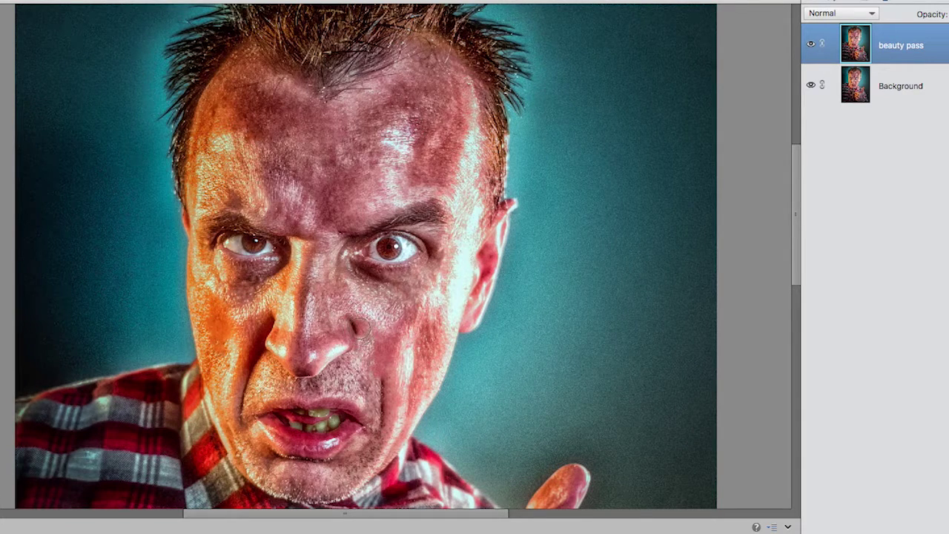
{"action": "left_click", "coordinate": [355, 327]}
Heal the lower smile line past the right corner of the mouth and touch up the cheek beside the nose
{"action": "left_click_drag", "start_coordinate": [383, 381], "coordinate": [378, 441]}
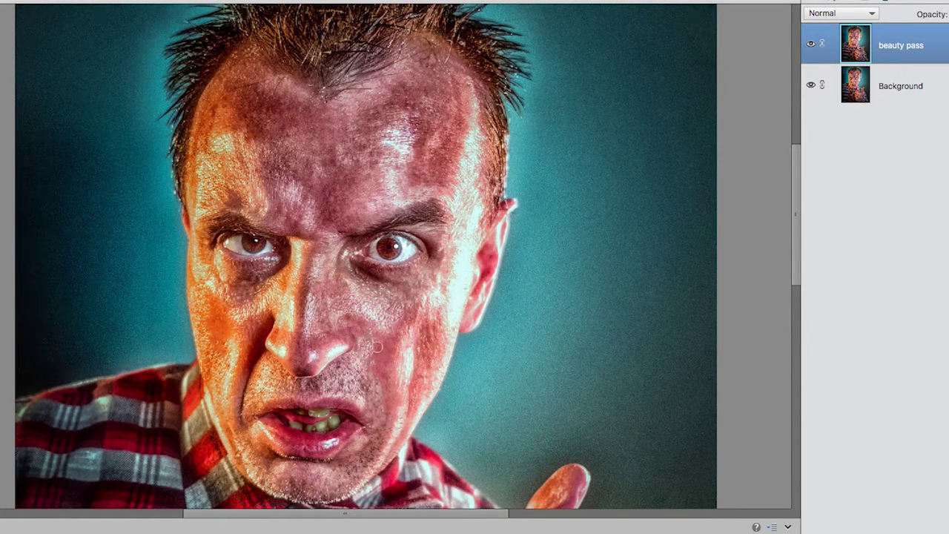
{"action": "left_click_drag", "start_coordinate": [371, 348], "coordinate": [372, 363]}
{"action": "left_click", "coordinate": [374, 343]}
Heal the lower part of the left smile line, from the cheek down beside the corner of the mouth
{"action": "mouse_move", "coordinate": [236, 409]}
{"action": "left_mouse_down"}
{"action": "mouse_move", "coordinate": [248, 375]}
{"action": "mouse_move", "coordinate": [240, 409]}
{"action": "mouse_move", "coordinate": [249, 434]}
{"action": "left_mouse_up"}
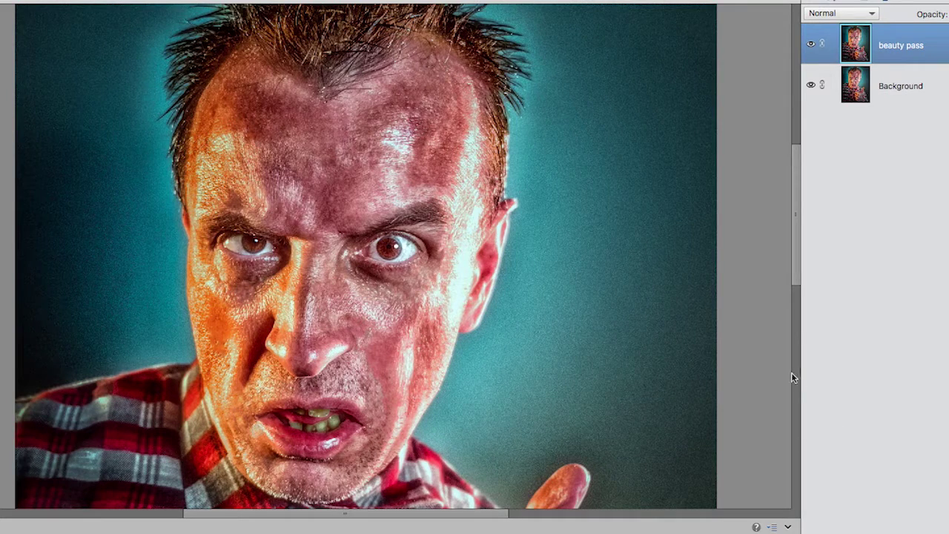
{"action": "left_click_drag", "start_coordinate": [239, 376], "coordinate": [239, 390]}
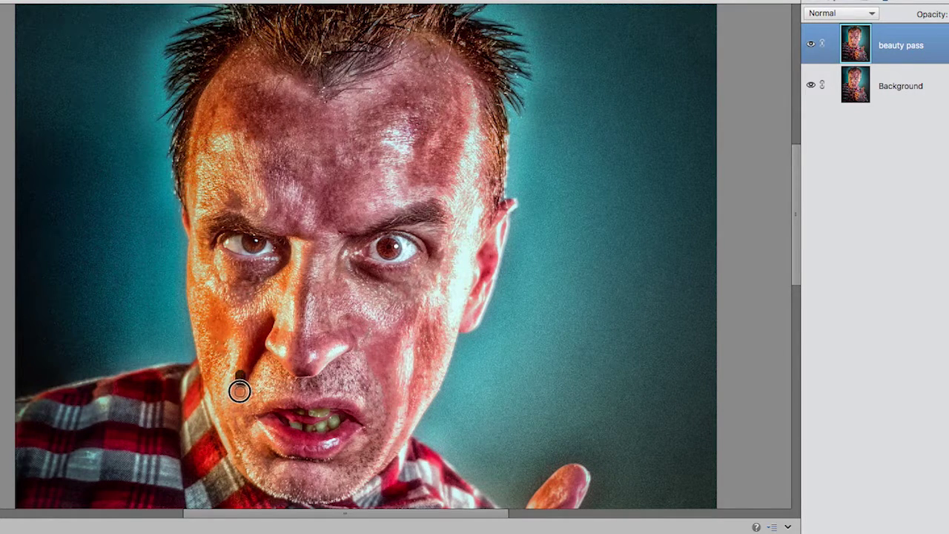
{"action": "key", "text": "ctrl+0"}
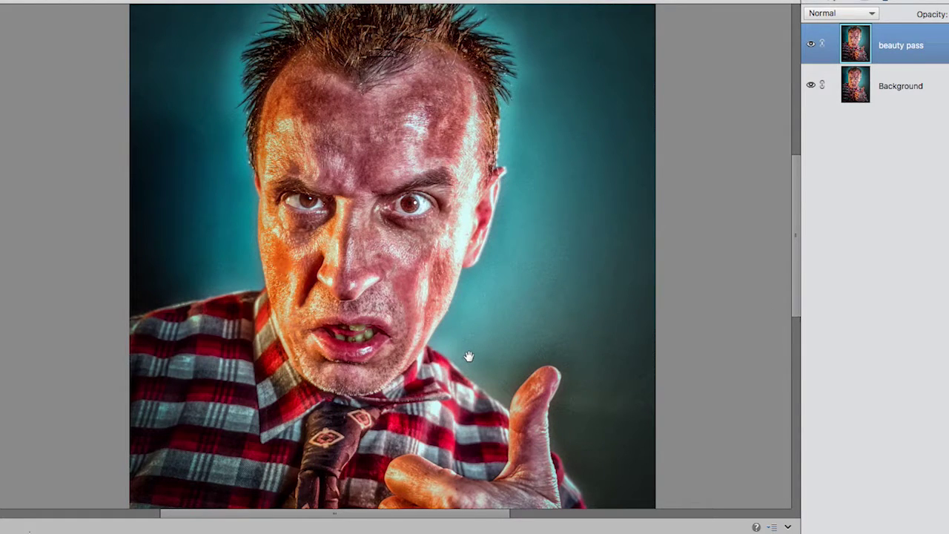
{"action": "left_click_drag", "start_coordinate": [468, 358], "coordinate": [454, 207]}
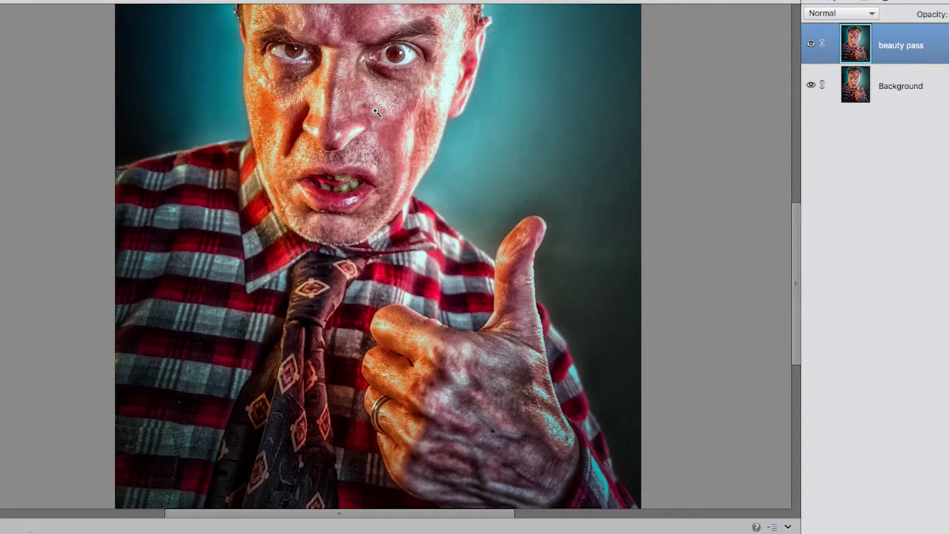